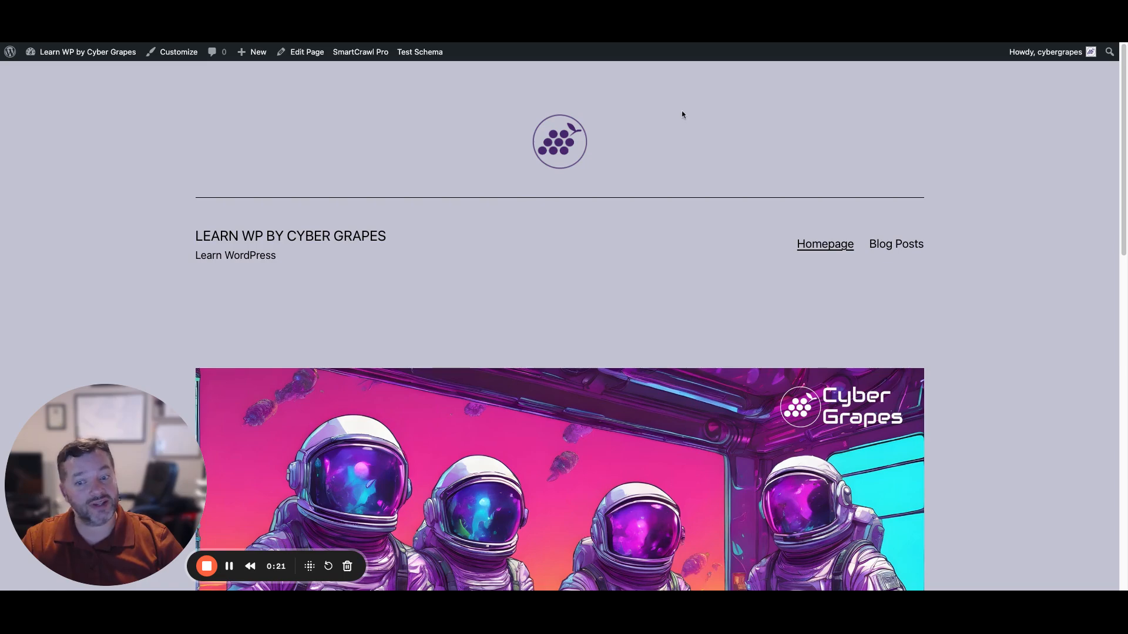
Step: Create a new post titled "Sample Blog Post by", followed by the author's first name and "and Cyber Grapes"
mouse_move(244, 58)
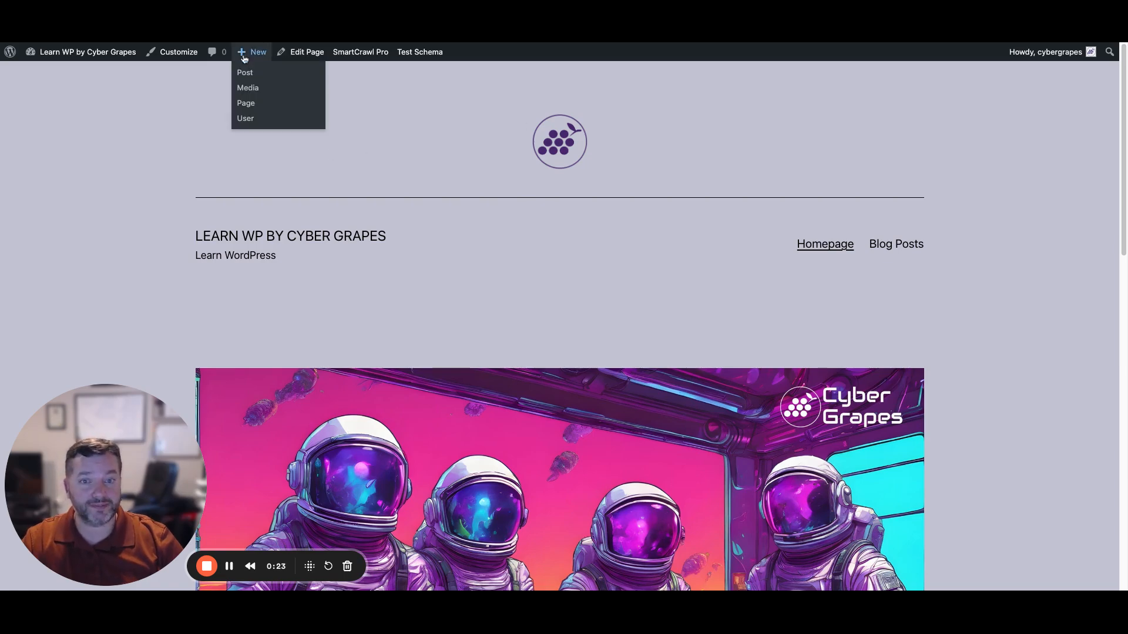
click(246, 74)
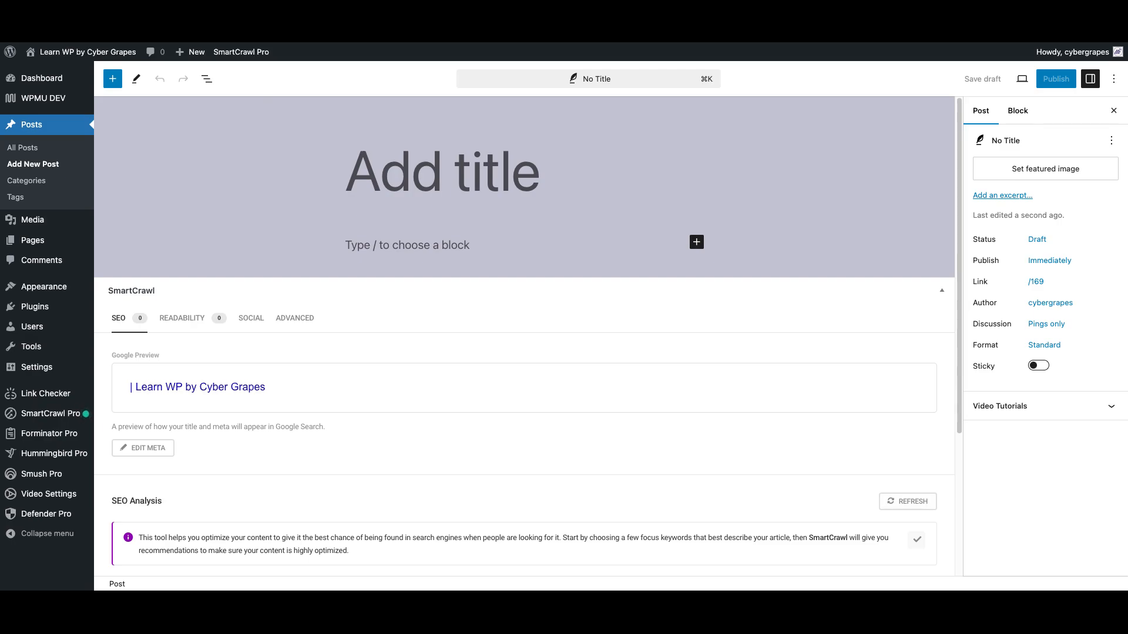
text(Sample )
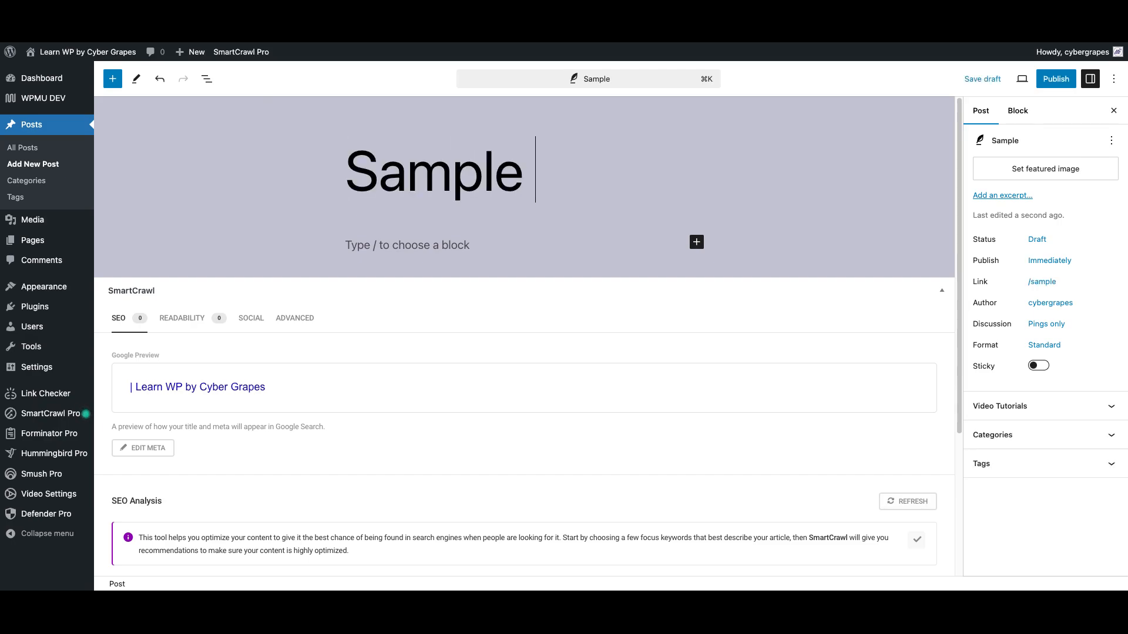
text(Blog P)
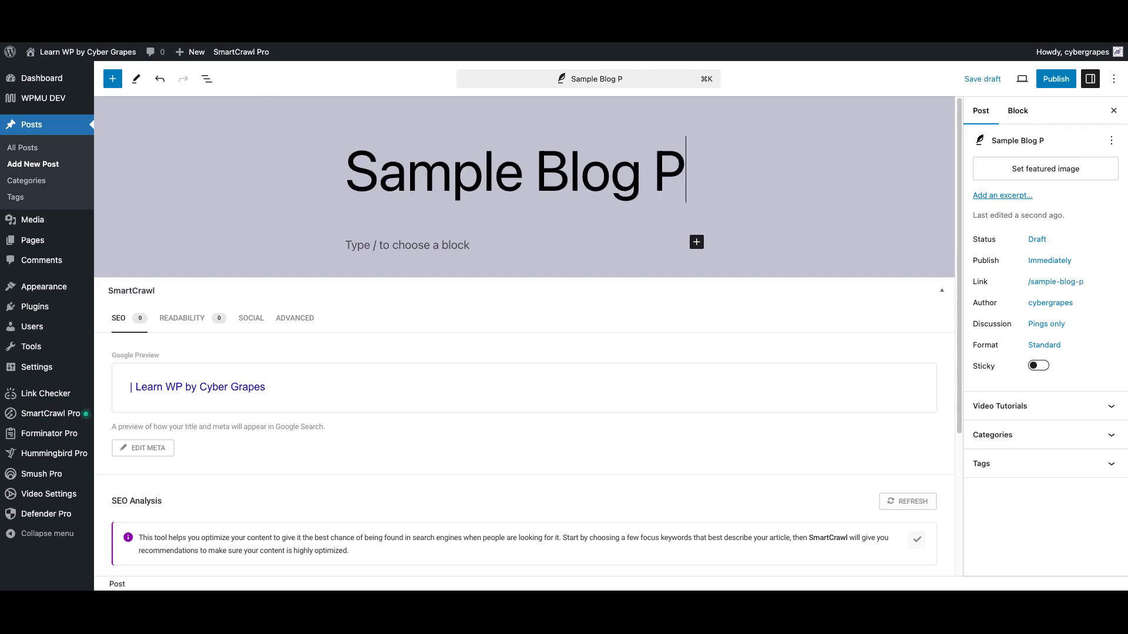
text(ost by Chr)
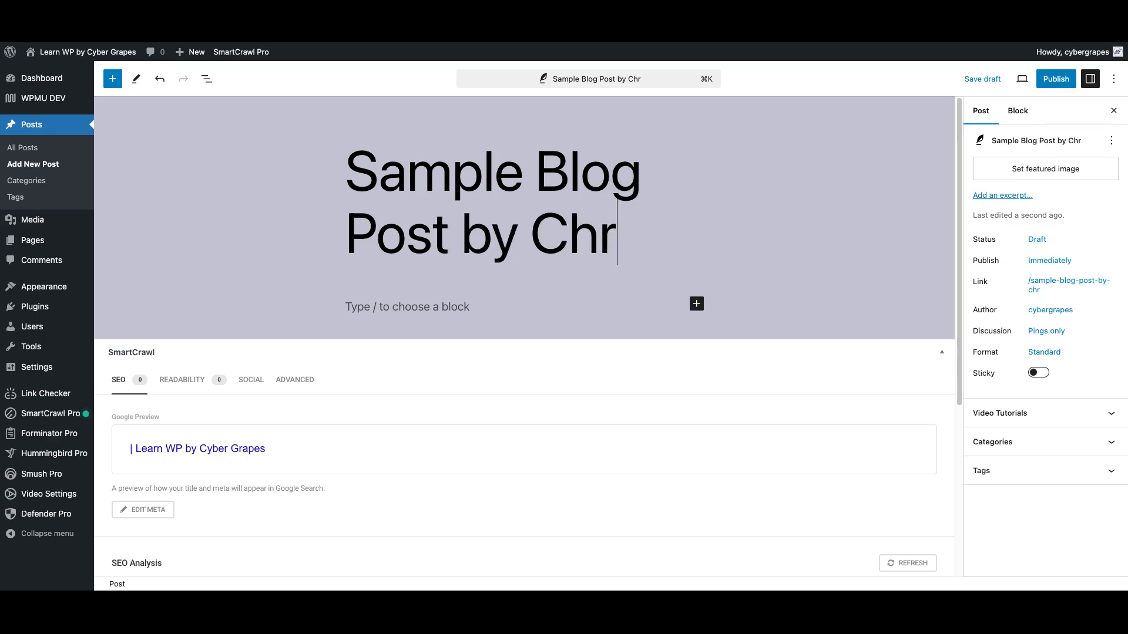
text(is and Cyber)
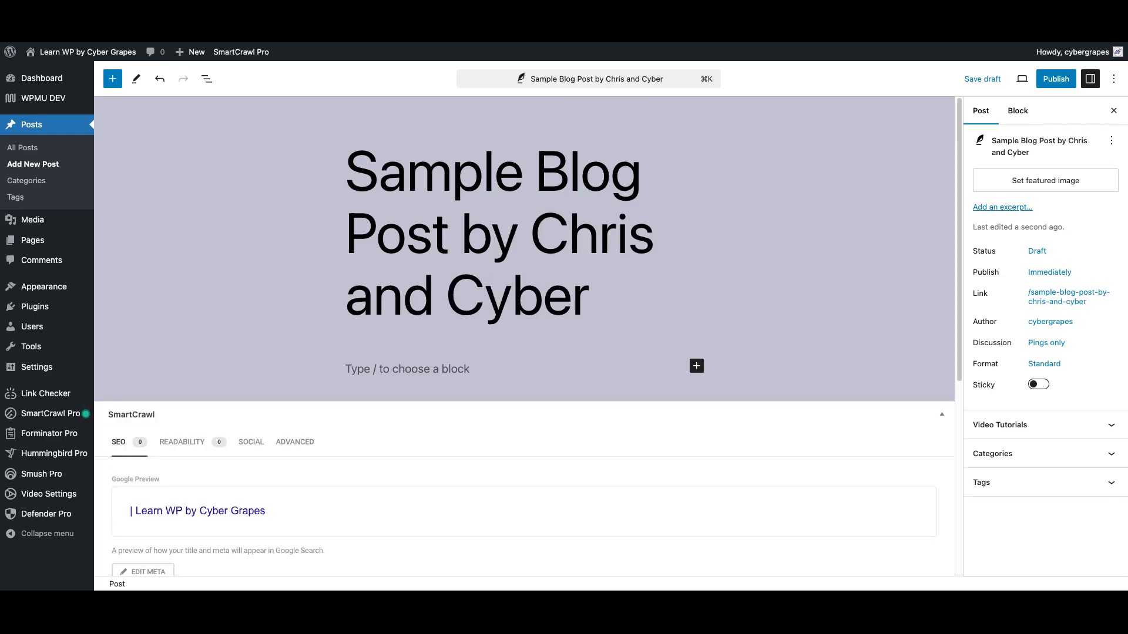
text( Grapes)
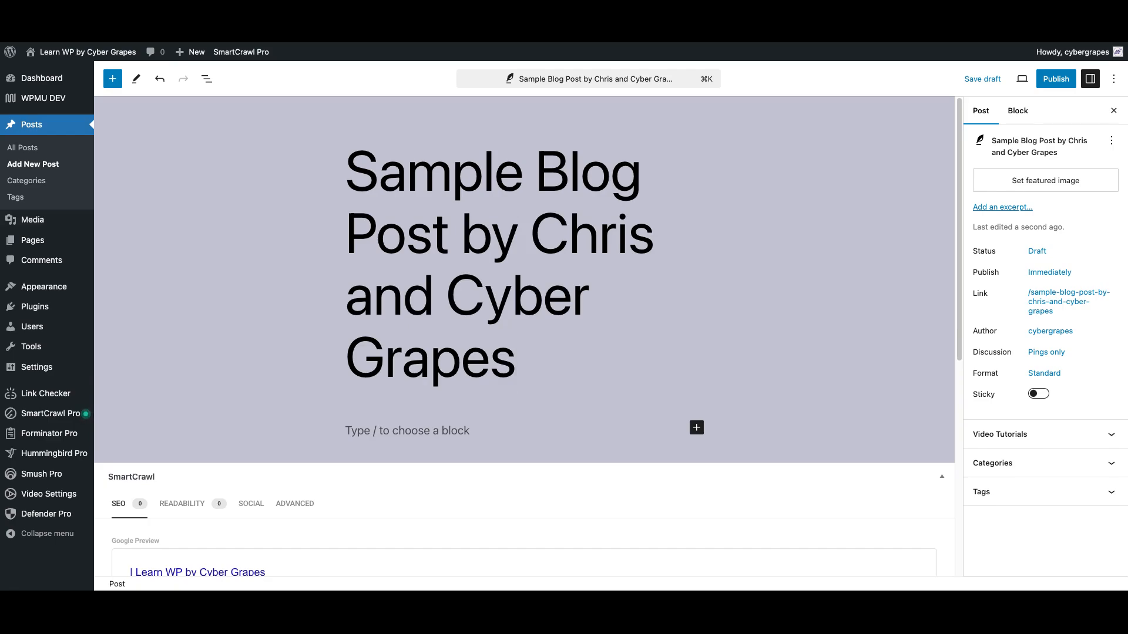
Step: Add a Heading block reading "Sample Heading" below the post title, and start an empty paragraph under it
click(432, 421)
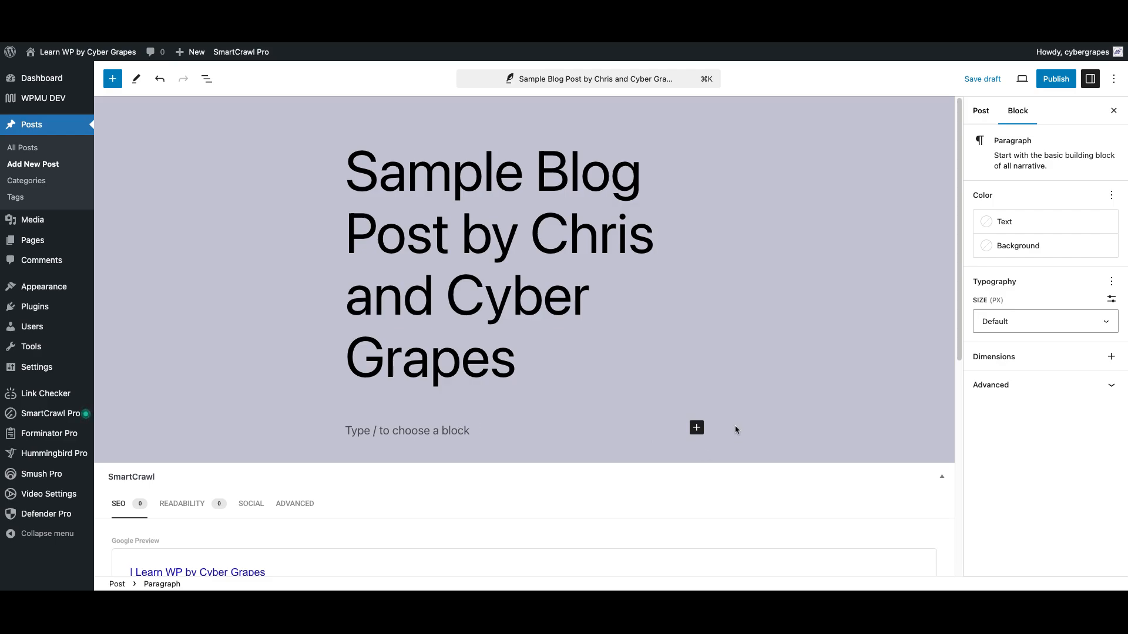
click(697, 429)
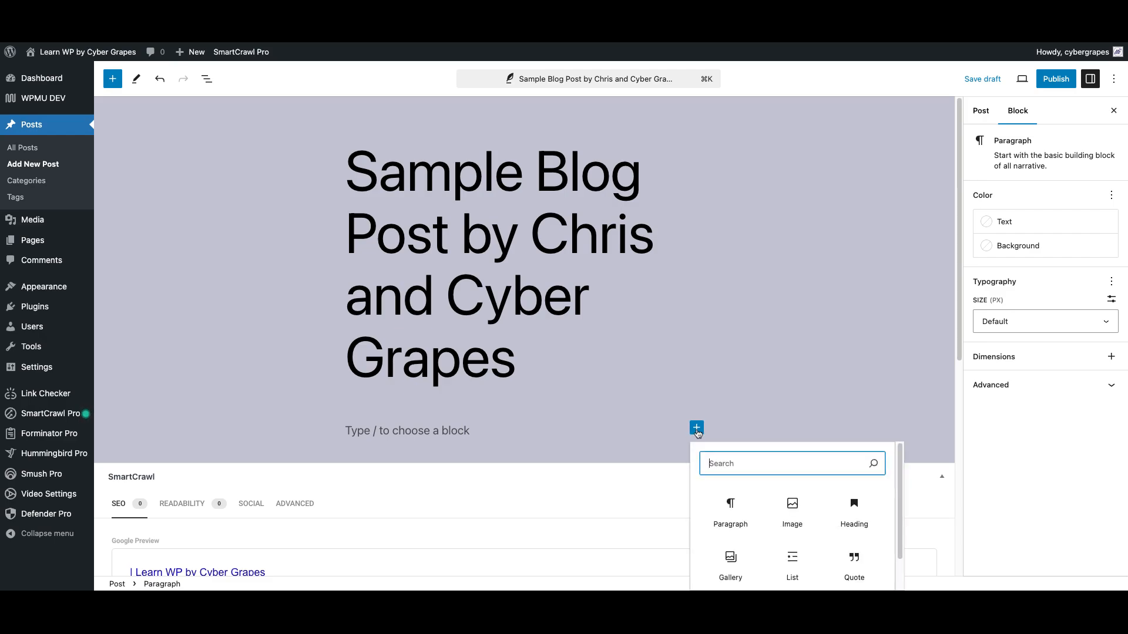
scroll(788, 466, down, 1)
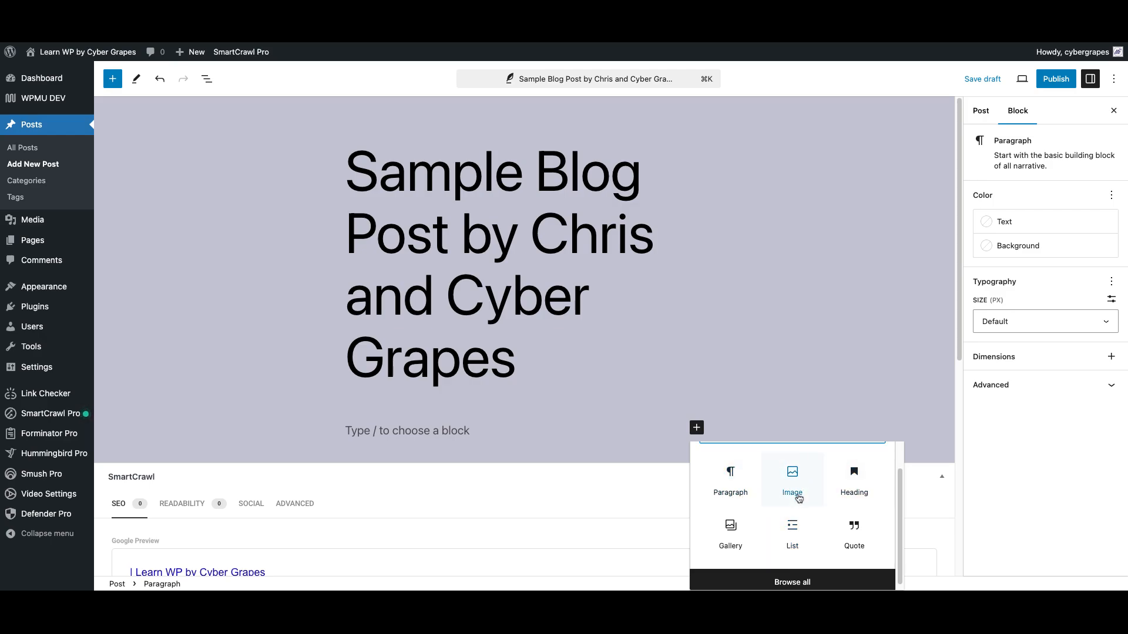
click(796, 584)
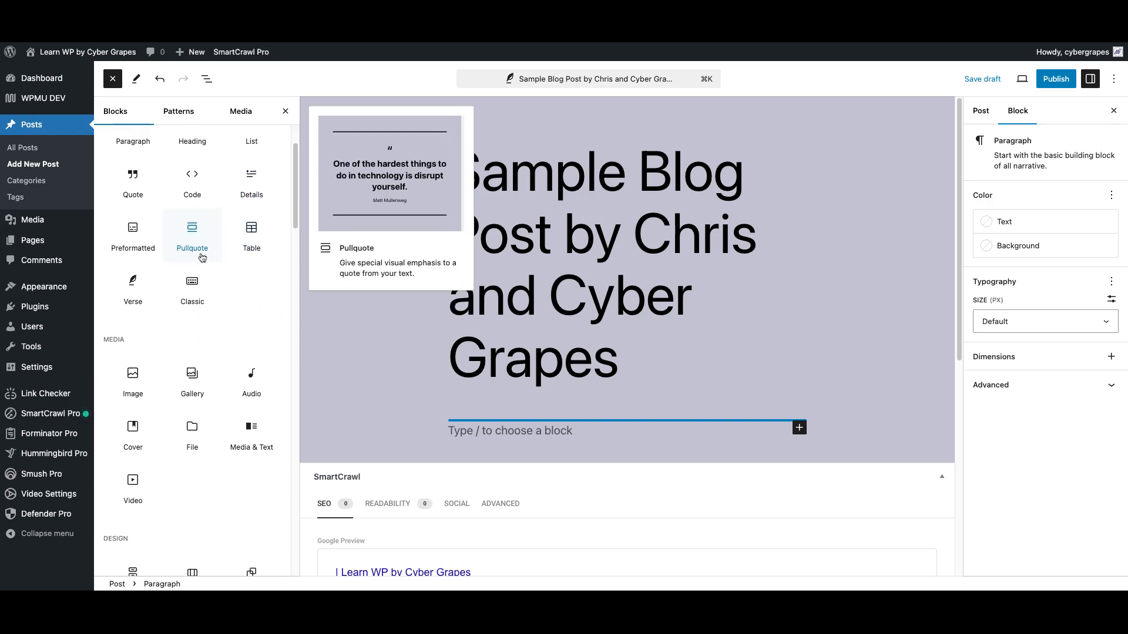
click(197, 228)
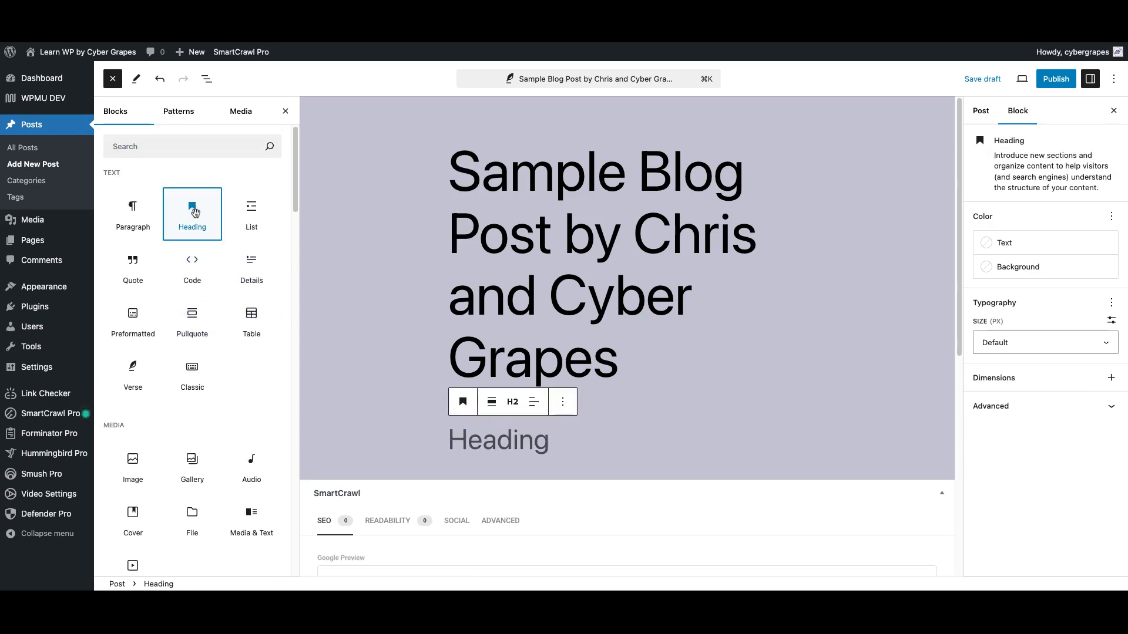
click(511, 443)
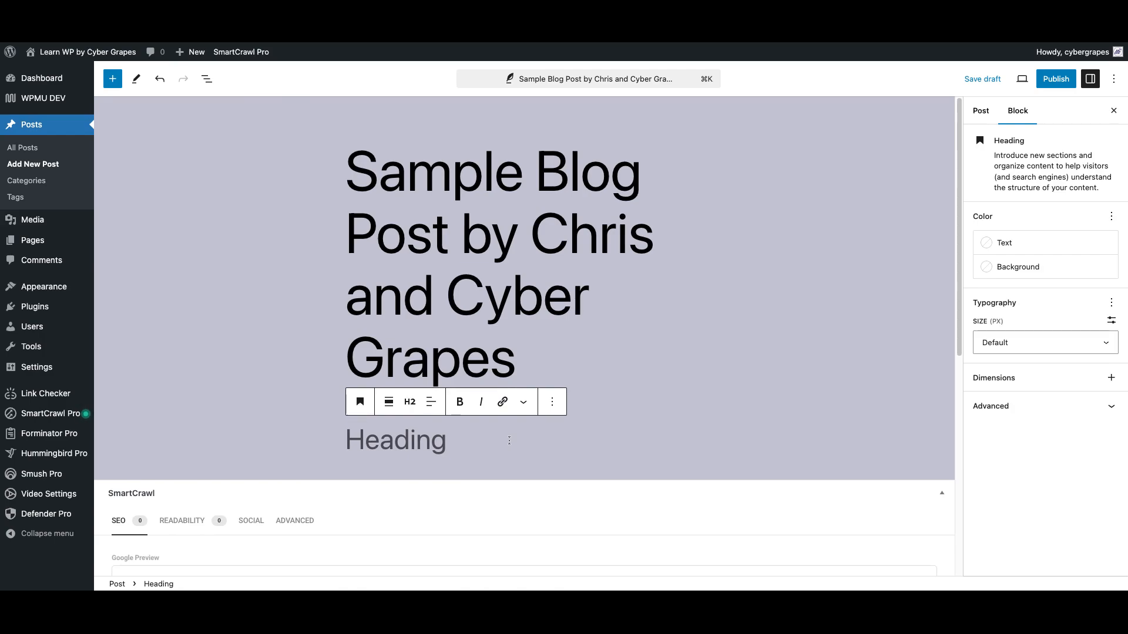
text(Sample )
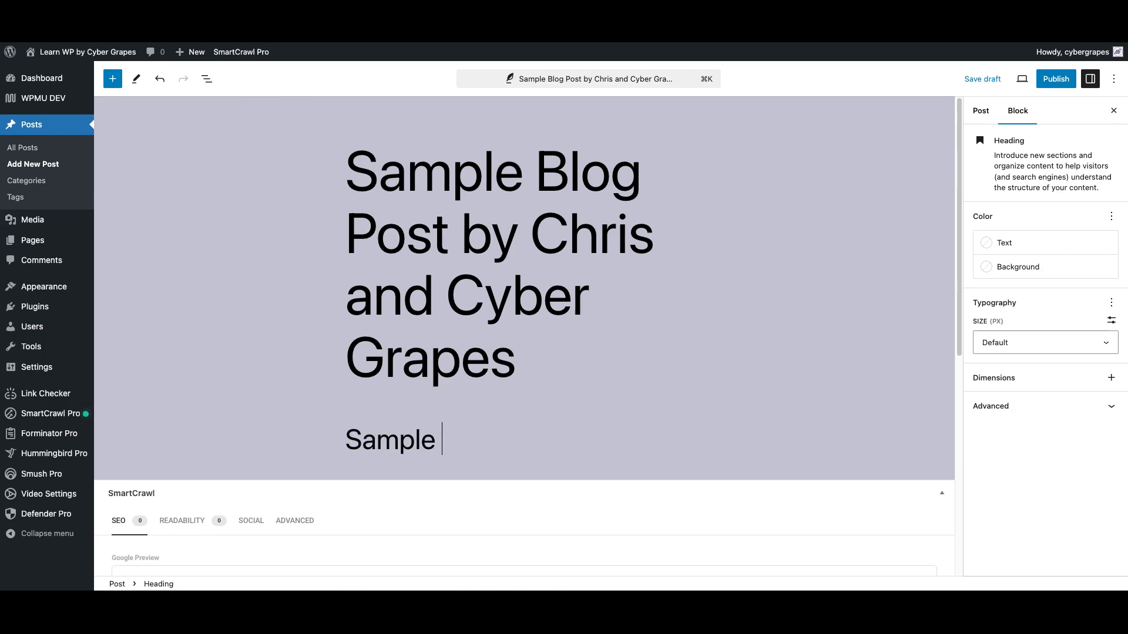
text(Heading)
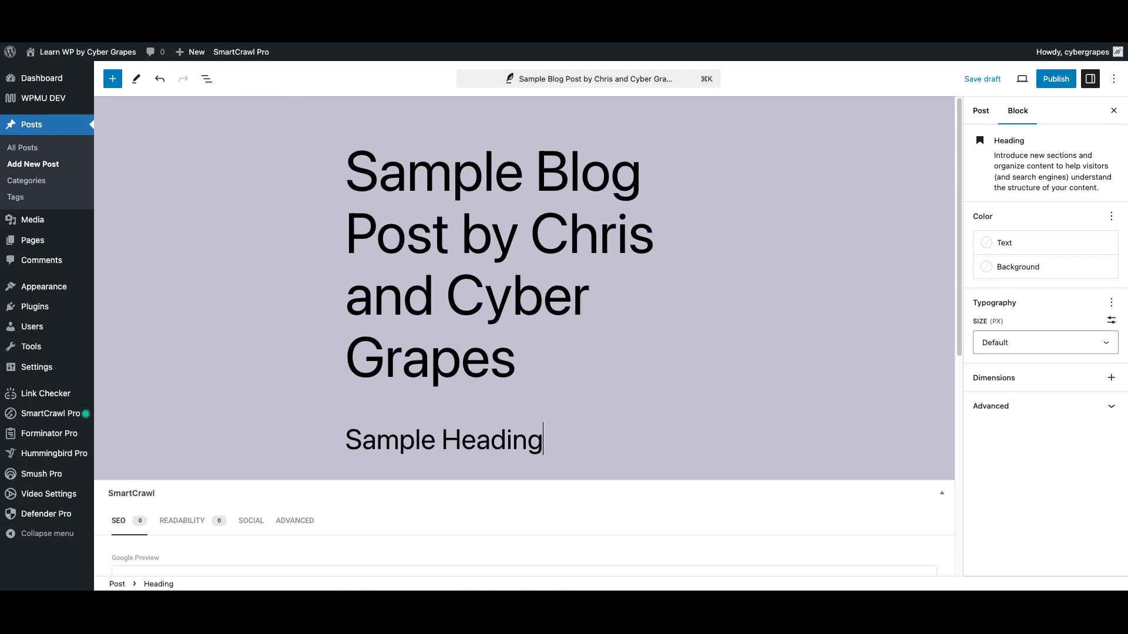
key(Return)
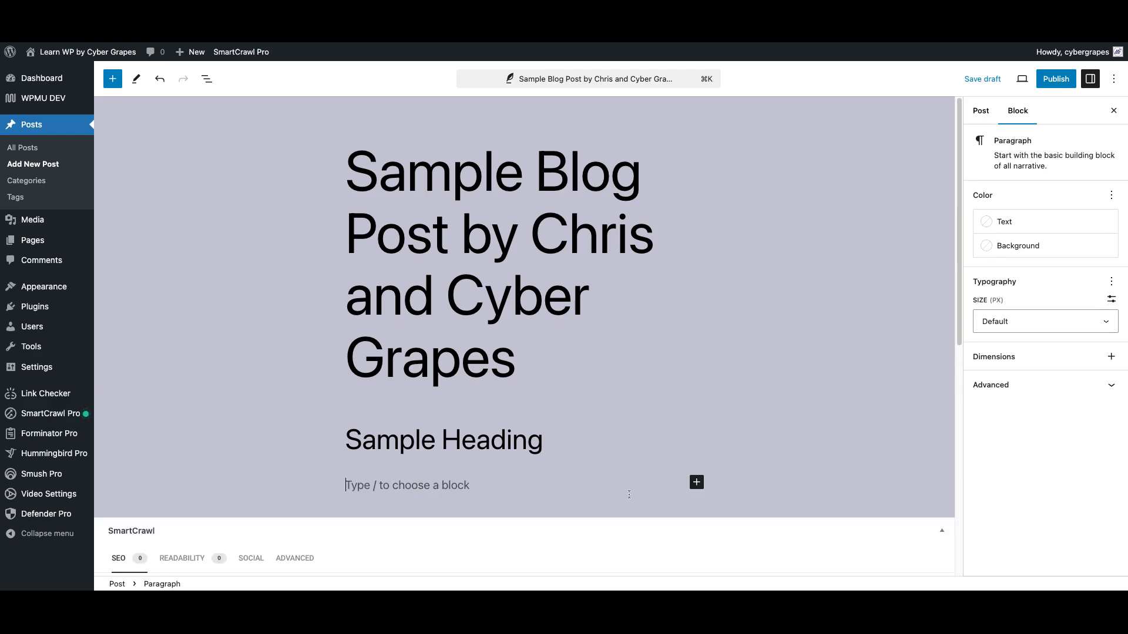
Step: Browse the blocks that can be inserted below the heading, including the full block library
click(697, 483)
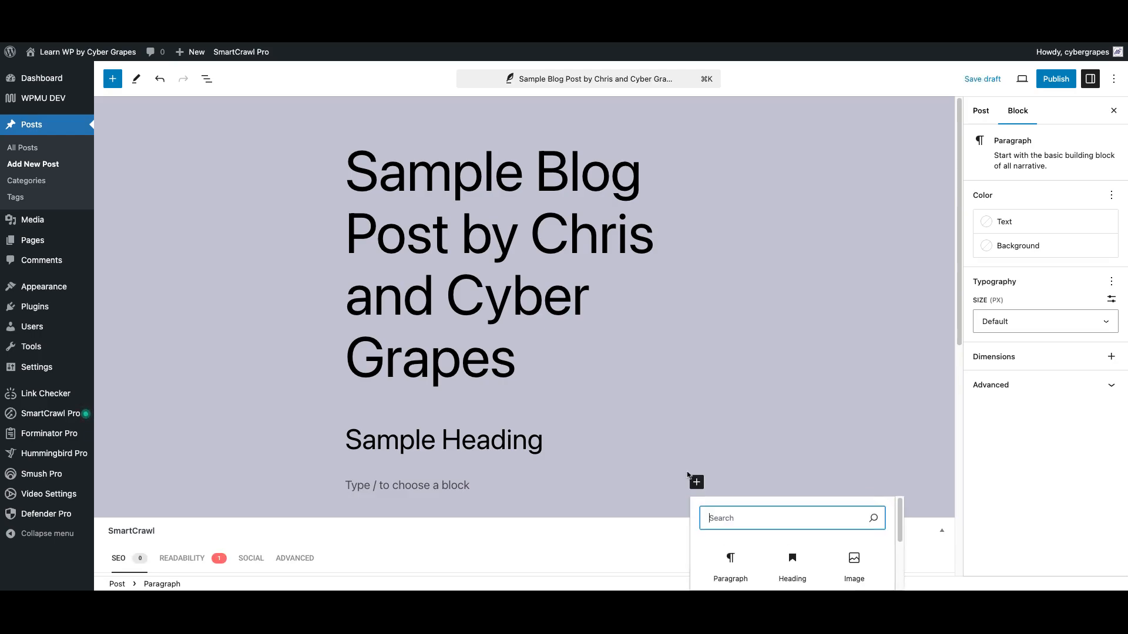
scroll(752, 537, down, 2)
scroll(759, 548, up, 2)
scroll(758, 547, down, 2)
click(772, 580)
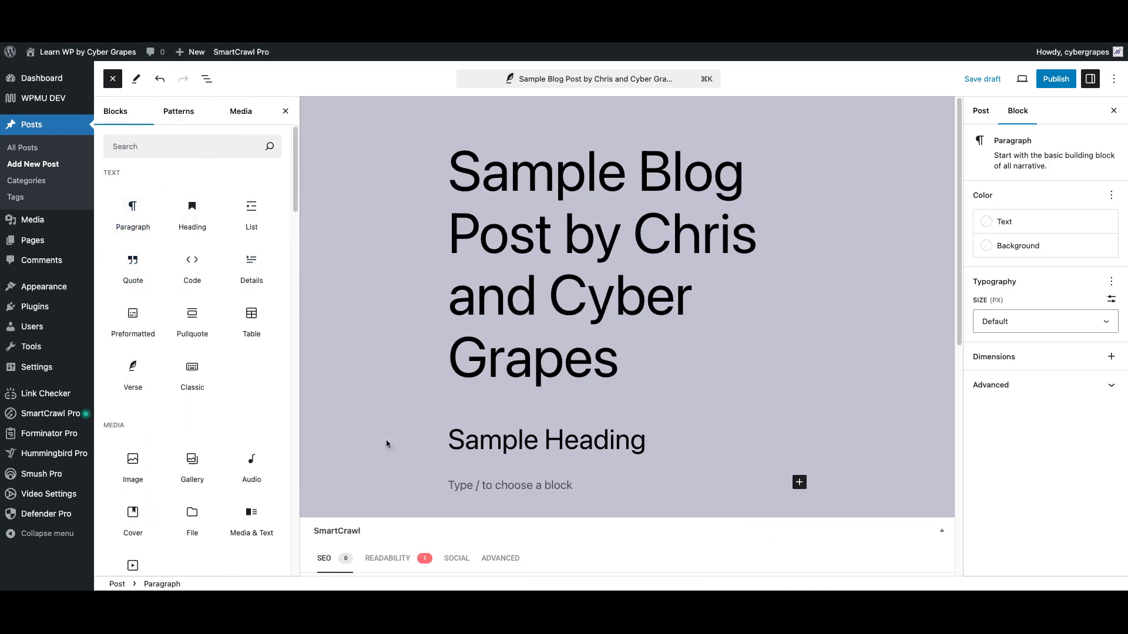
click(482, 490)
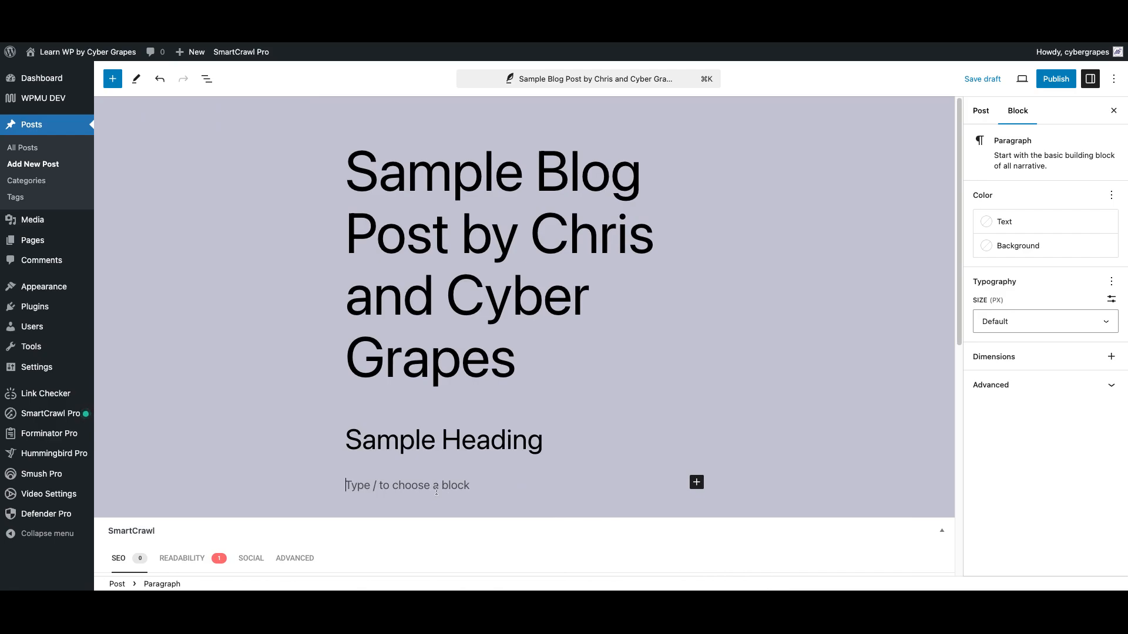
click(698, 479)
click(625, 484)
click(696, 483)
Step: Write "hello everyone this is a sample post." in the paragraph below the heading
click(390, 492)
text(he)
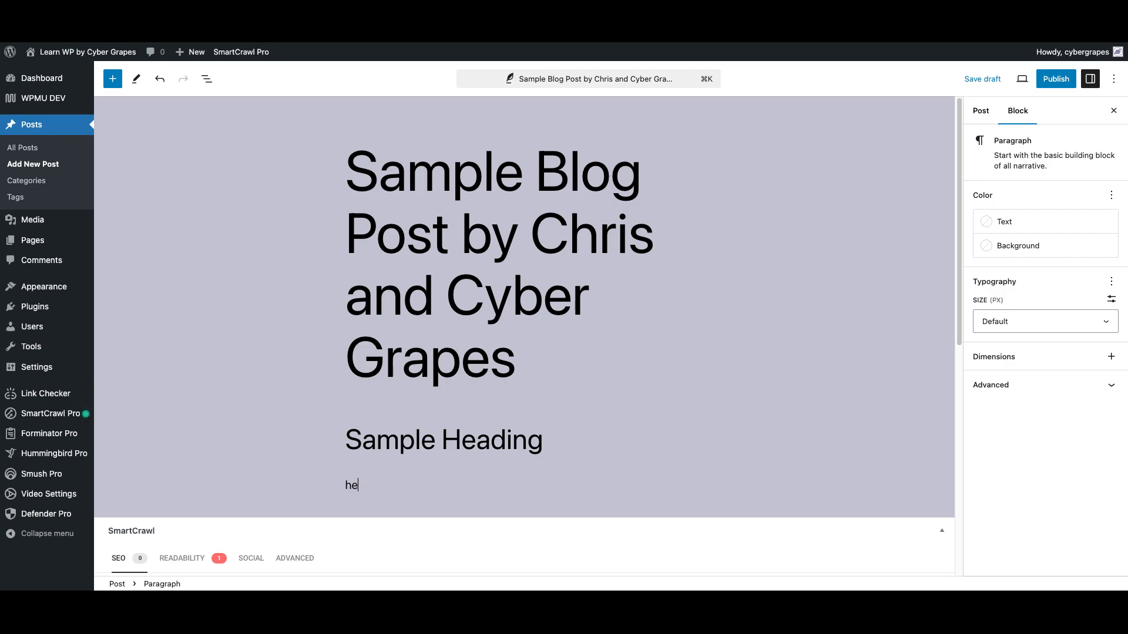
text(llo everyone this is a sample post.)
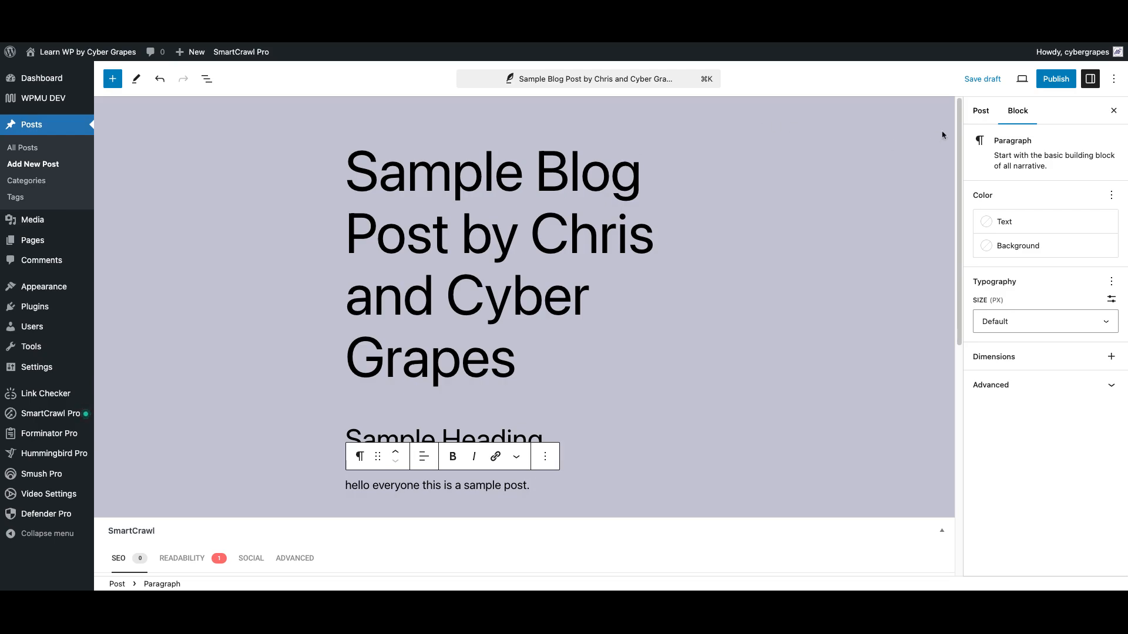
click(979, 115)
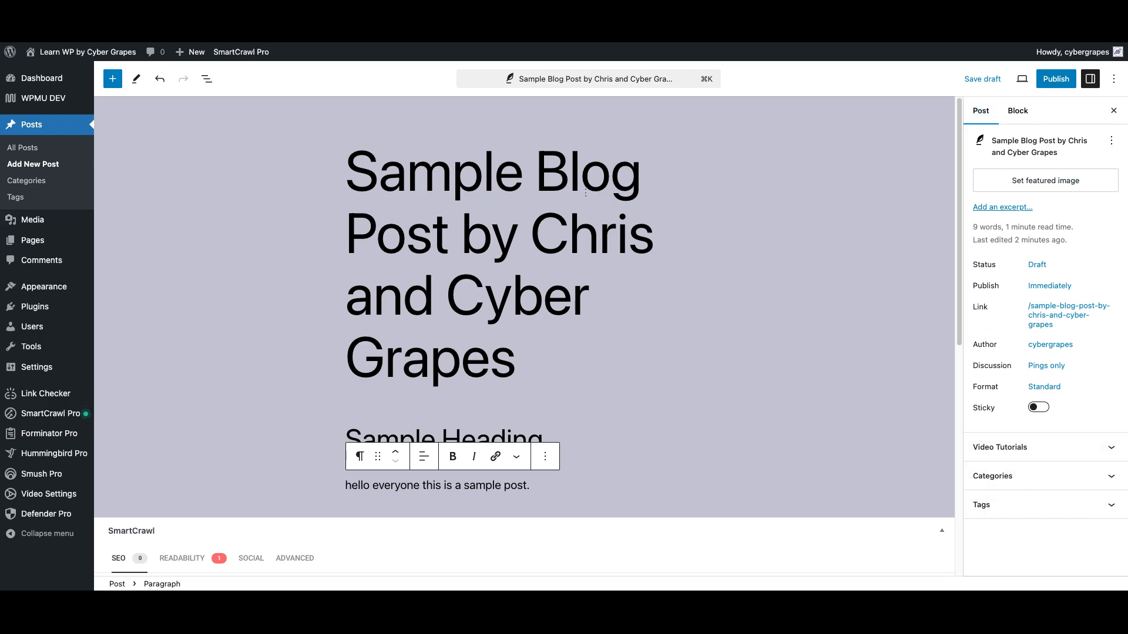
click(569, 173)
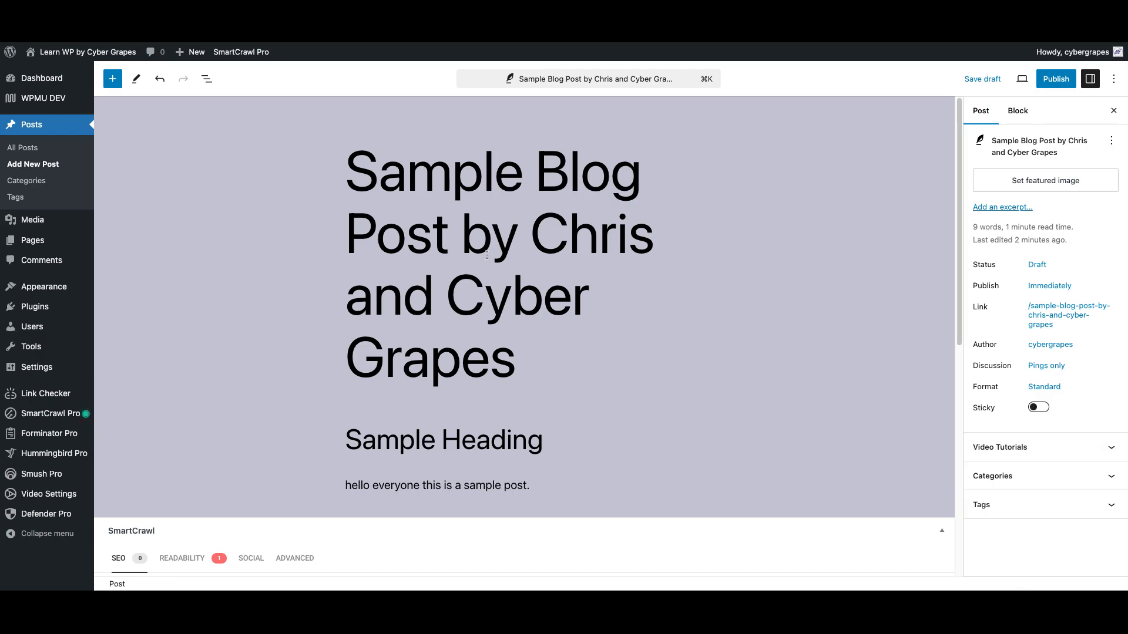
click(490, 438)
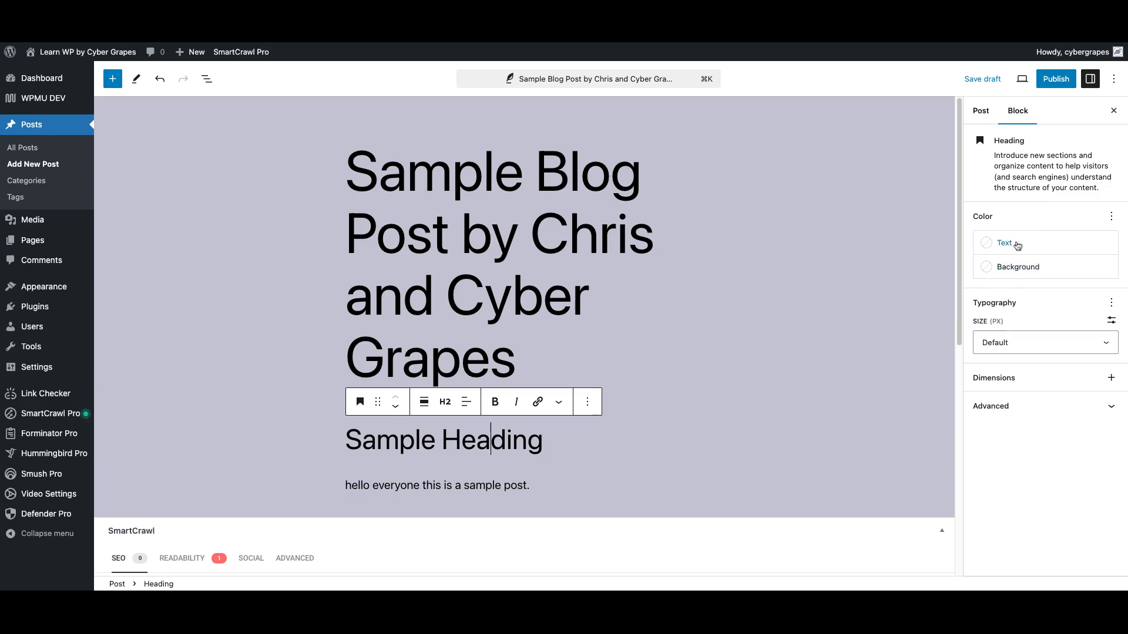
Step: Try the theme's orange as the text color of the paragraph below the heading, and set it to black instead
key(Down)
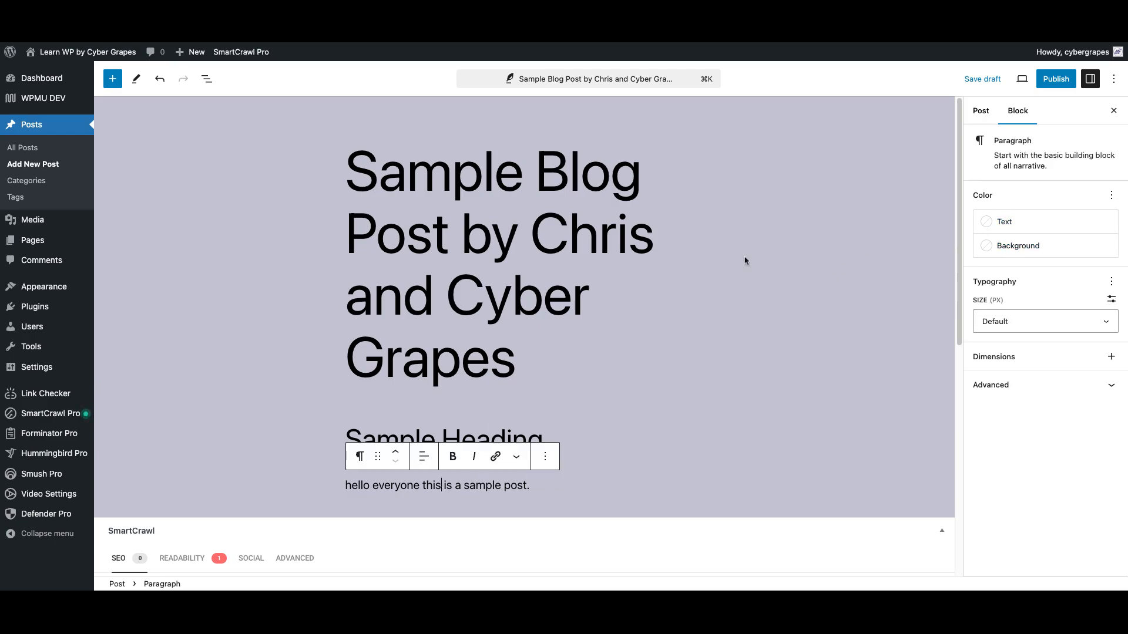
click(1003, 222)
click(841, 351)
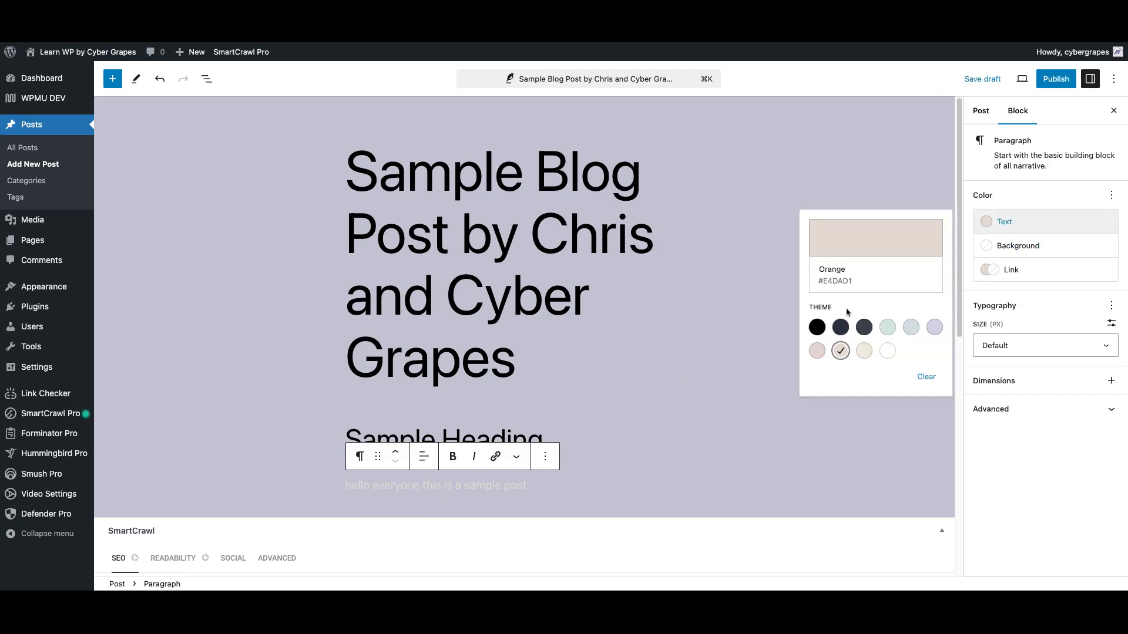
click(817, 327)
click(788, 176)
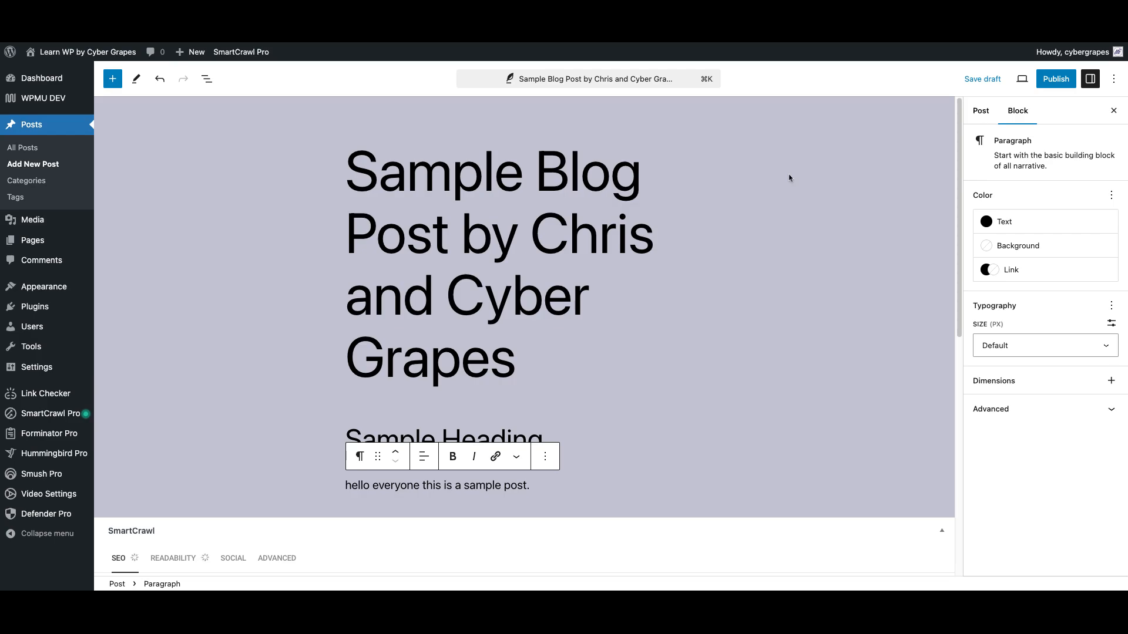
Step: Set the media library photo pexels-wildlittlethingsphoto-708440-scaled.jpg, showing a group of friends in sunglasses, as the post's featured image
click(985, 113)
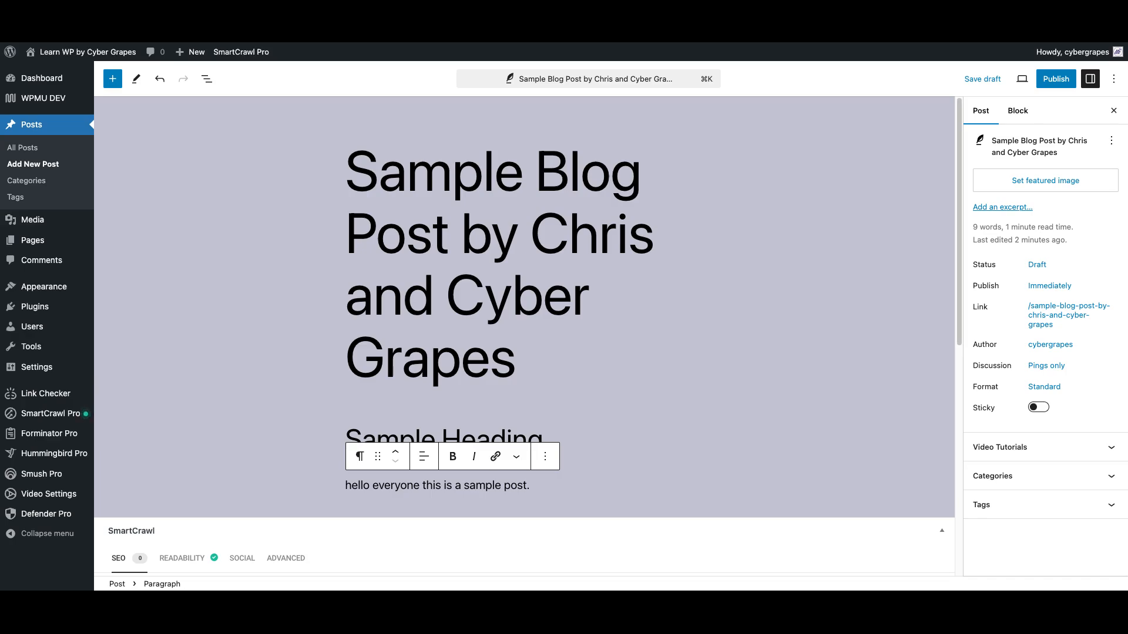
click(1045, 180)
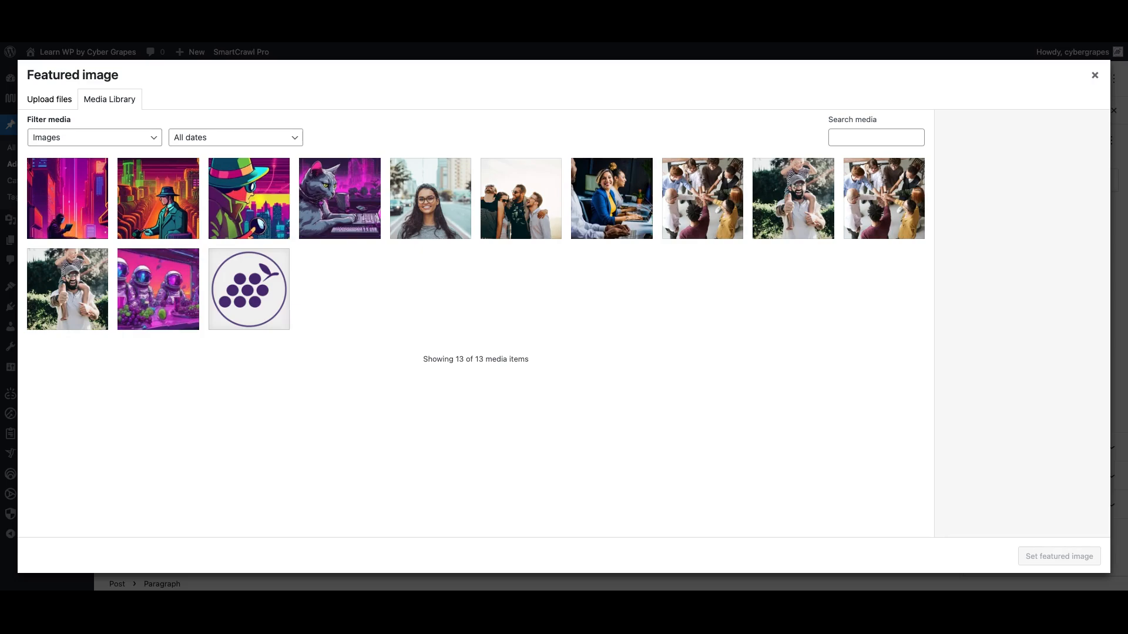
click(49, 99)
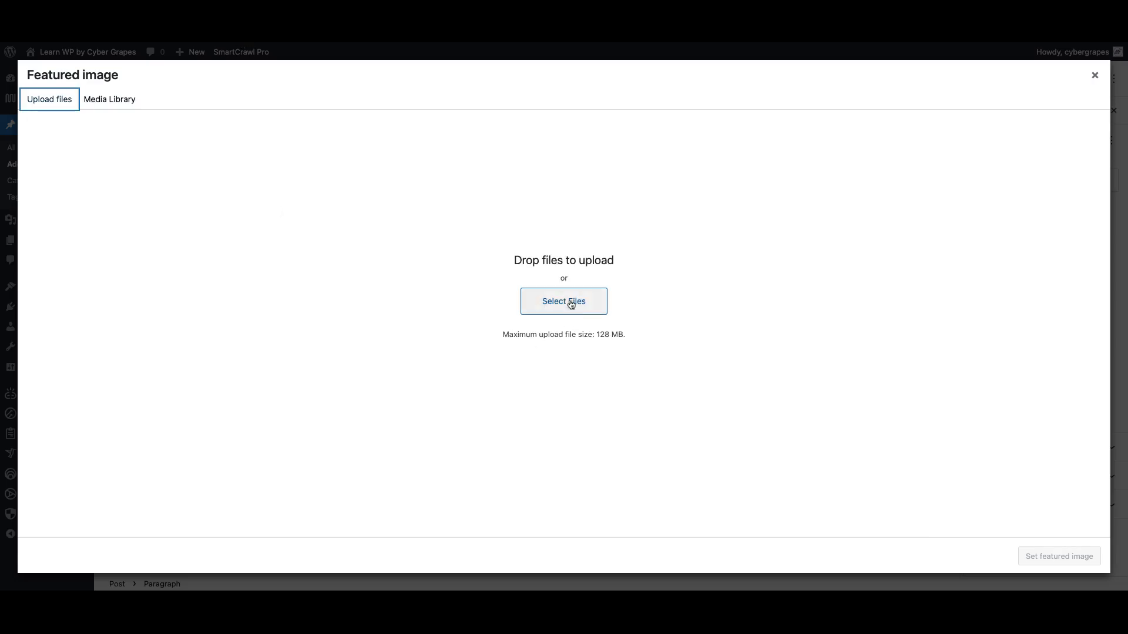
click(110, 99)
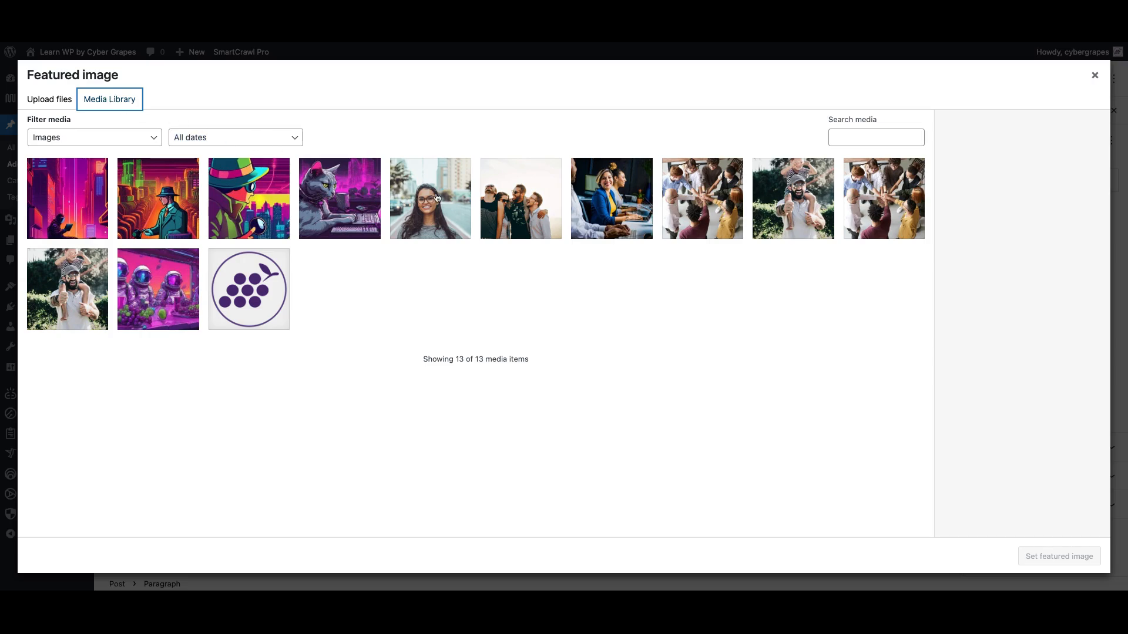
click(523, 221)
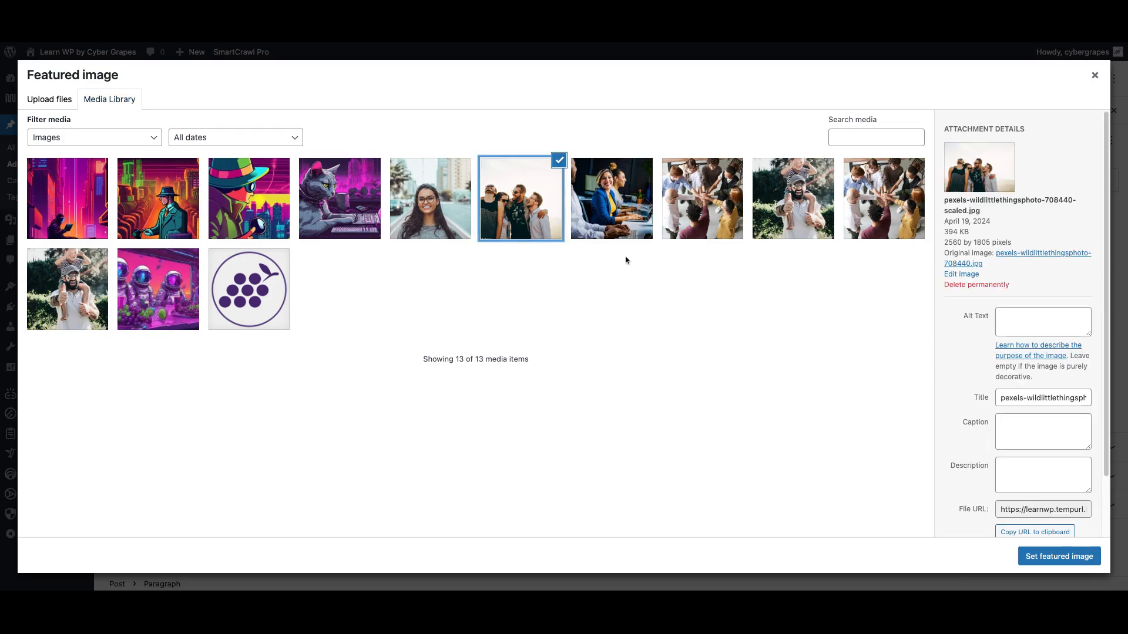
click(1060, 557)
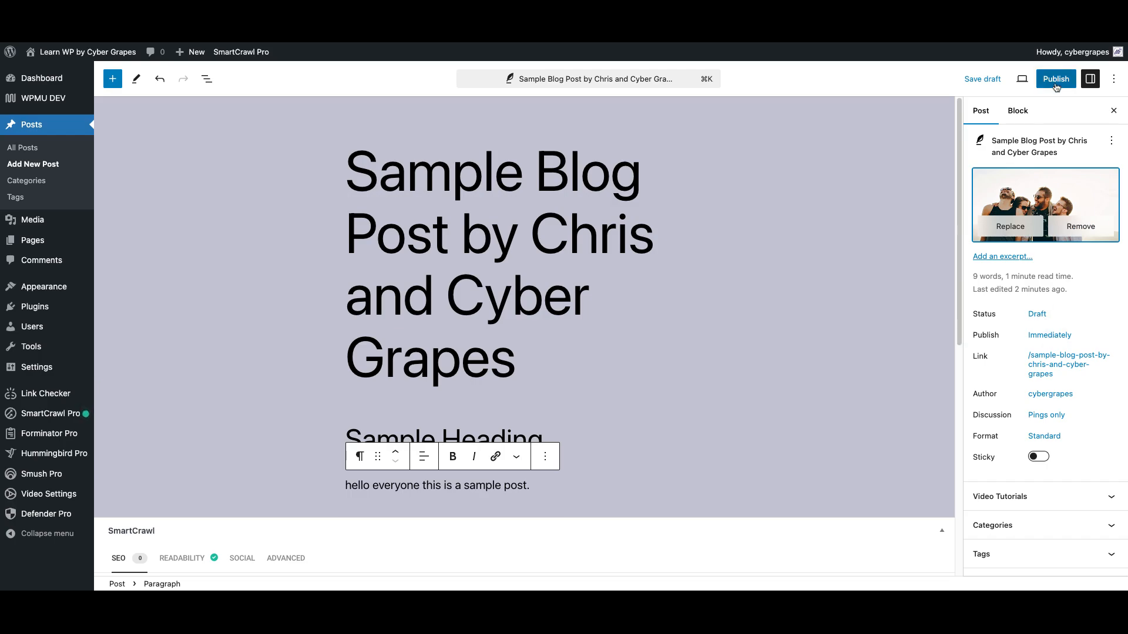
Step: Check the scheduling options for the post's publish date and time
click(1042, 336)
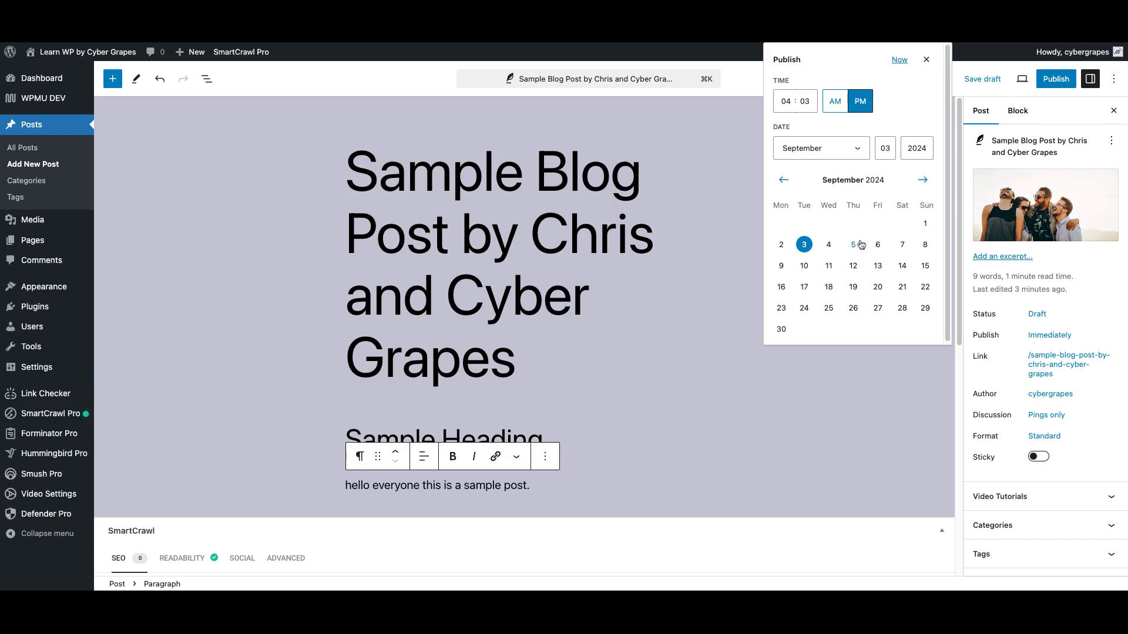
click(927, 61)
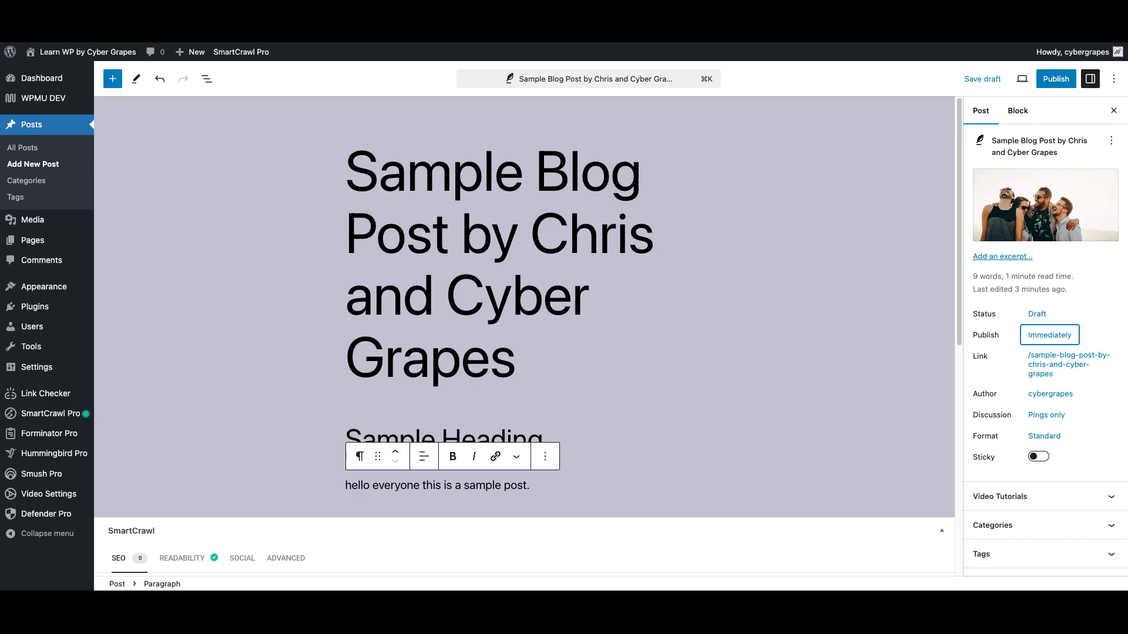
Step: Shorten the post's URL slug to sample-blog-post, and replace it with hello instead
click(1061, 369)
drag(807, 420, 867, 418)
click(880, 419)
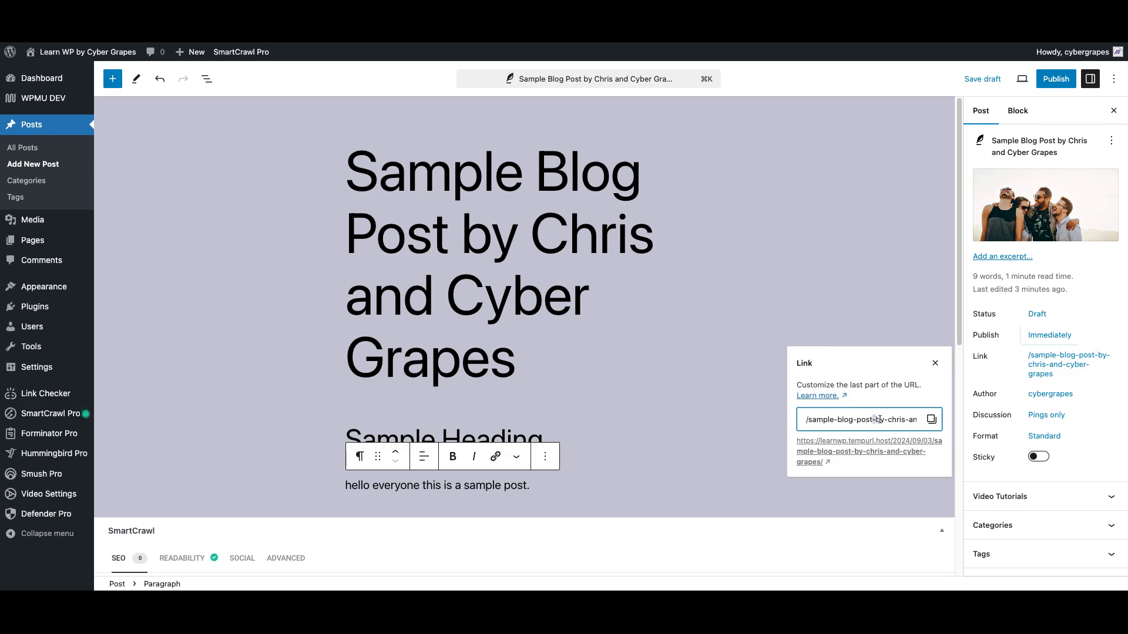
drag(873, 419, 936, 420)
key(BackSpace)
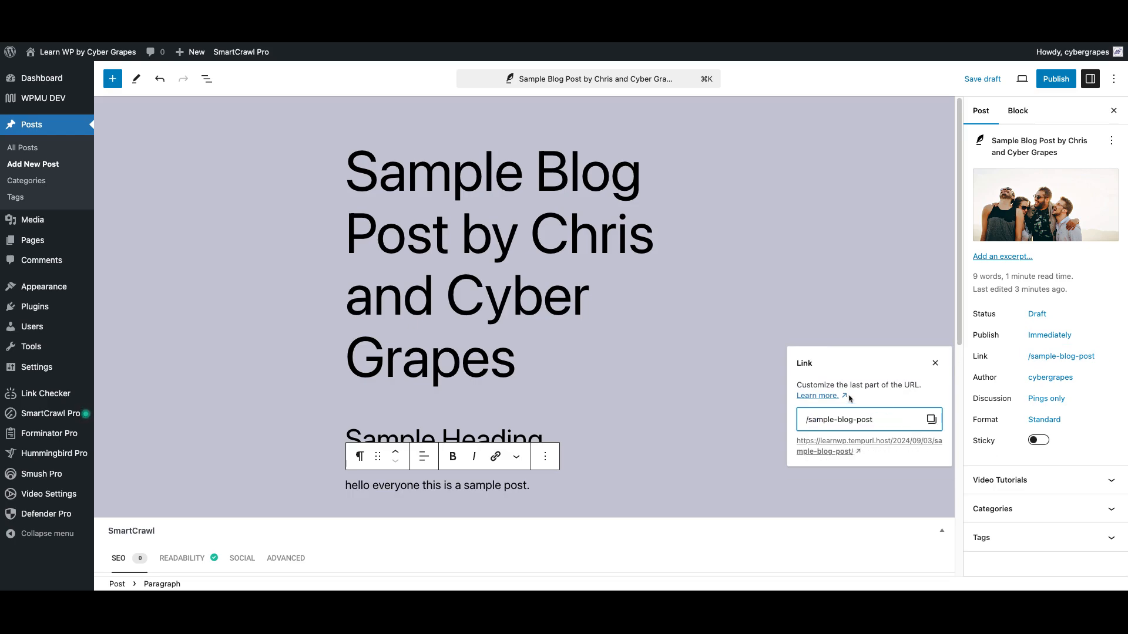
triple_click(812, 423)
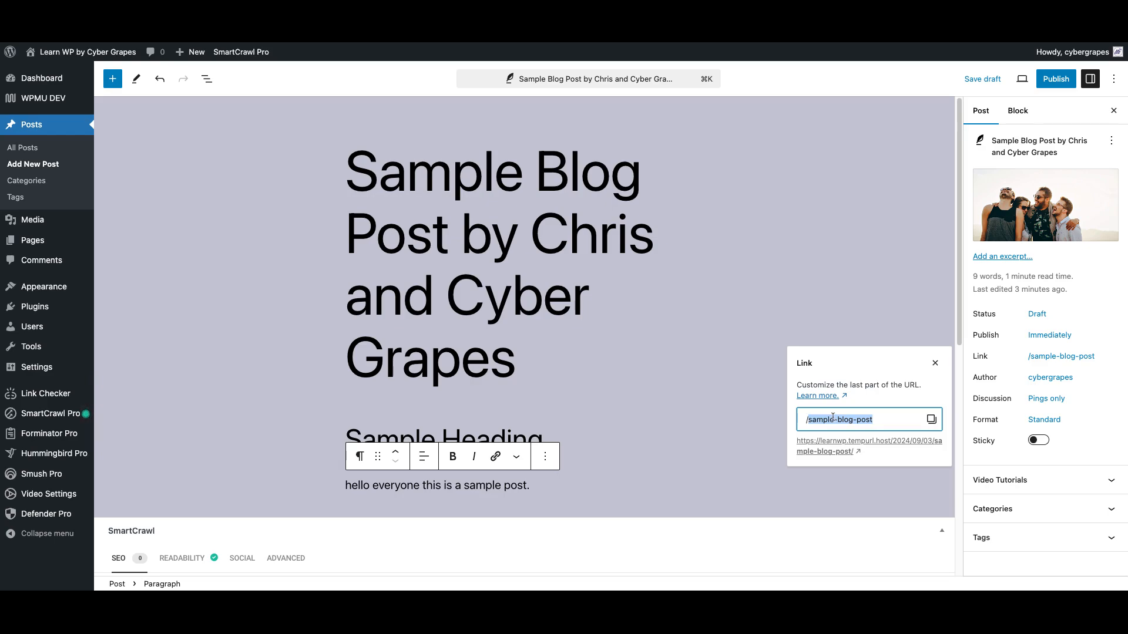
text(hello)
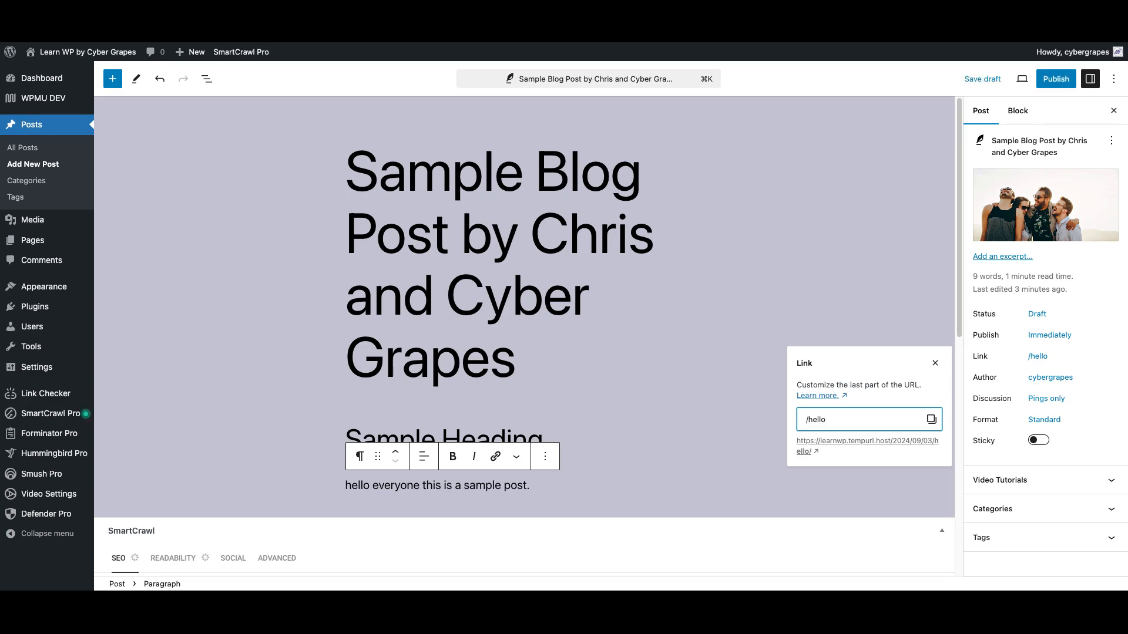
key(Return)
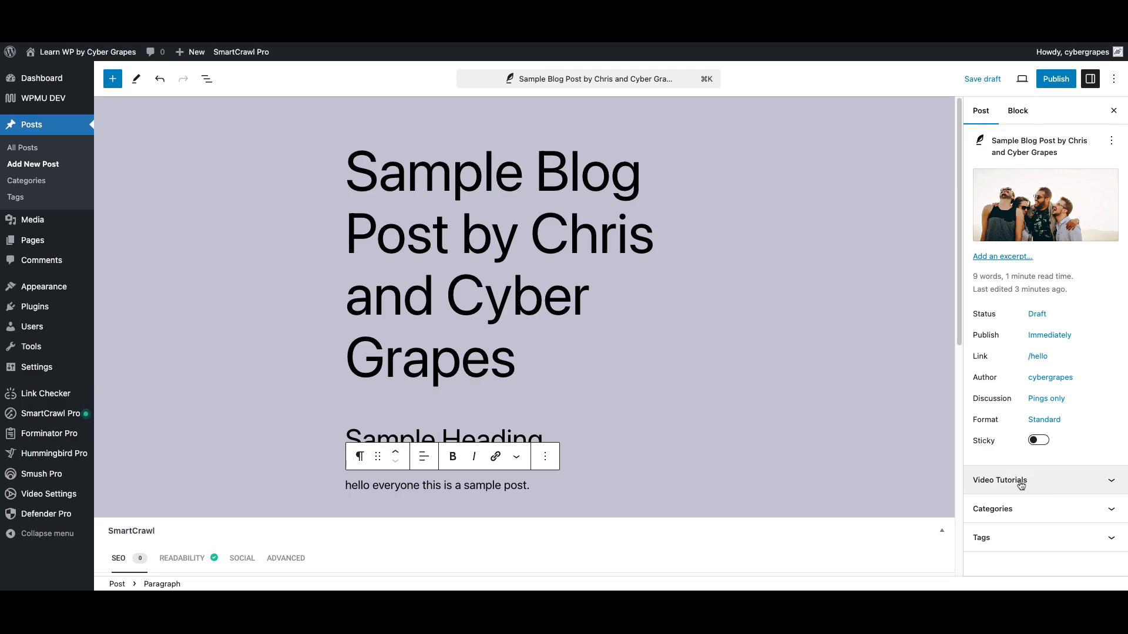
Step: Assign the post to the Example Blog Posts category
click(1055, 510)
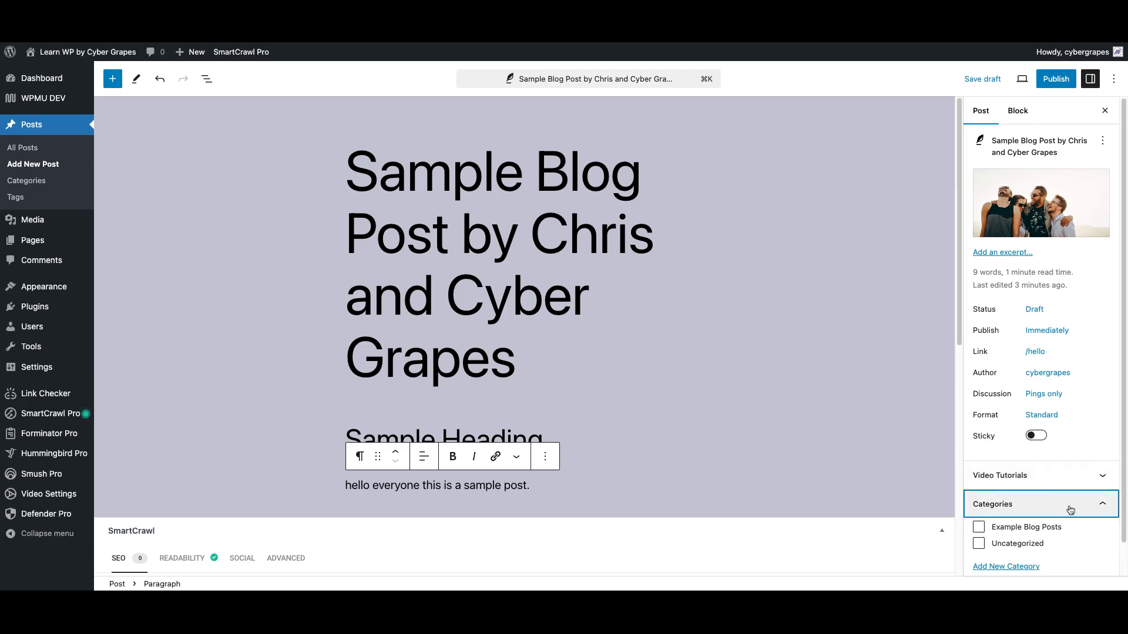
scroll(1032, 496, down, 1)
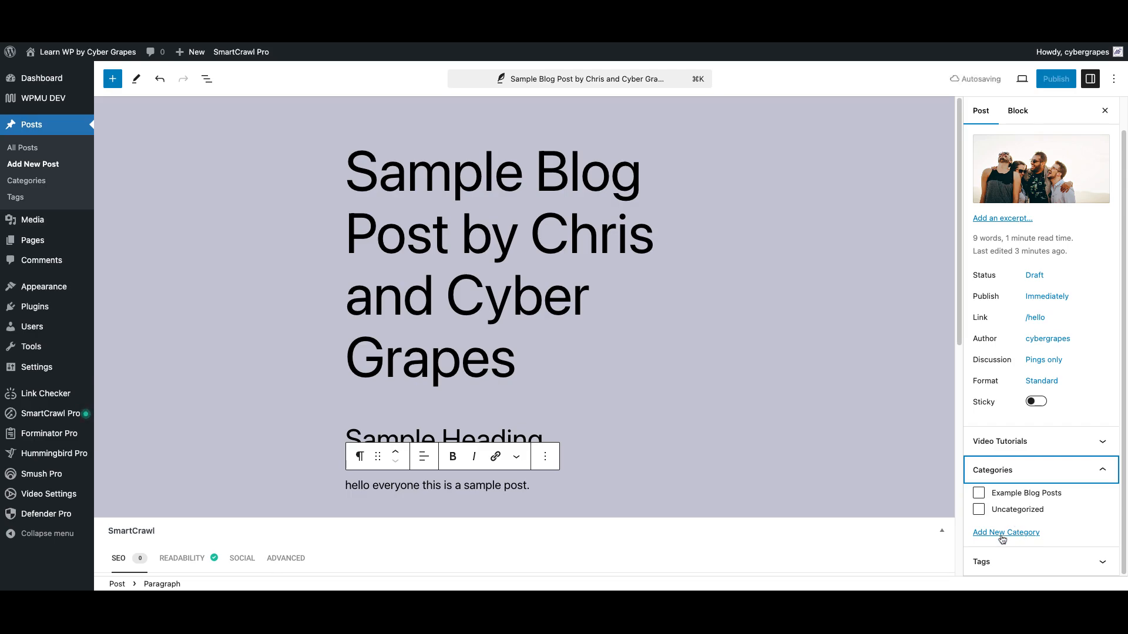
click(979, 495)
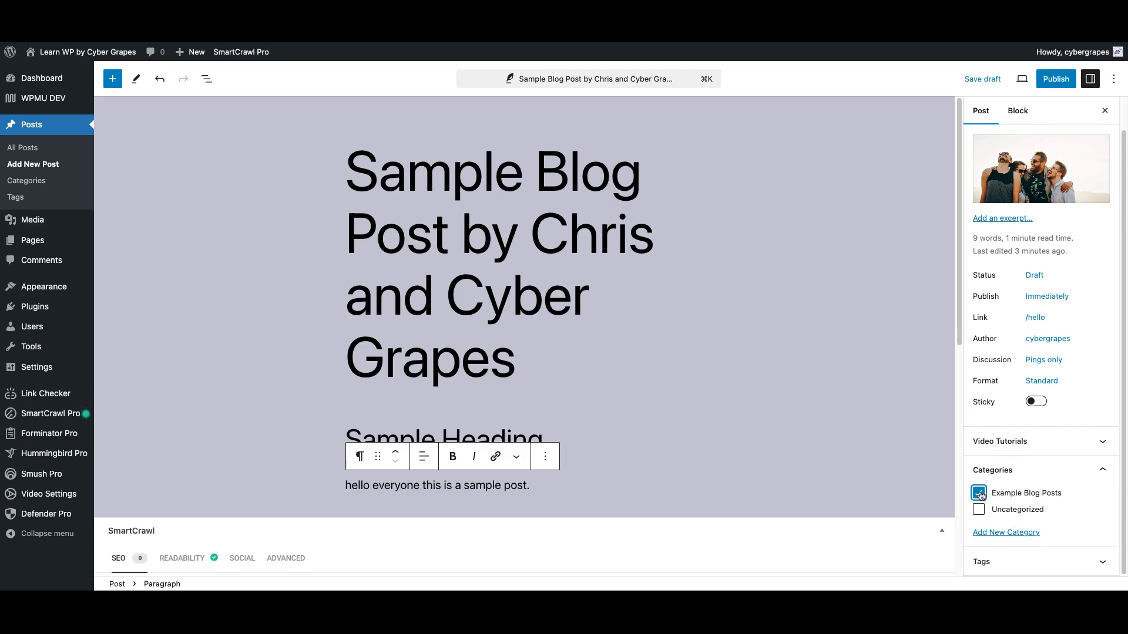
Step: Open the post's tag settings and review the post's content and settings
click(1012, 559)
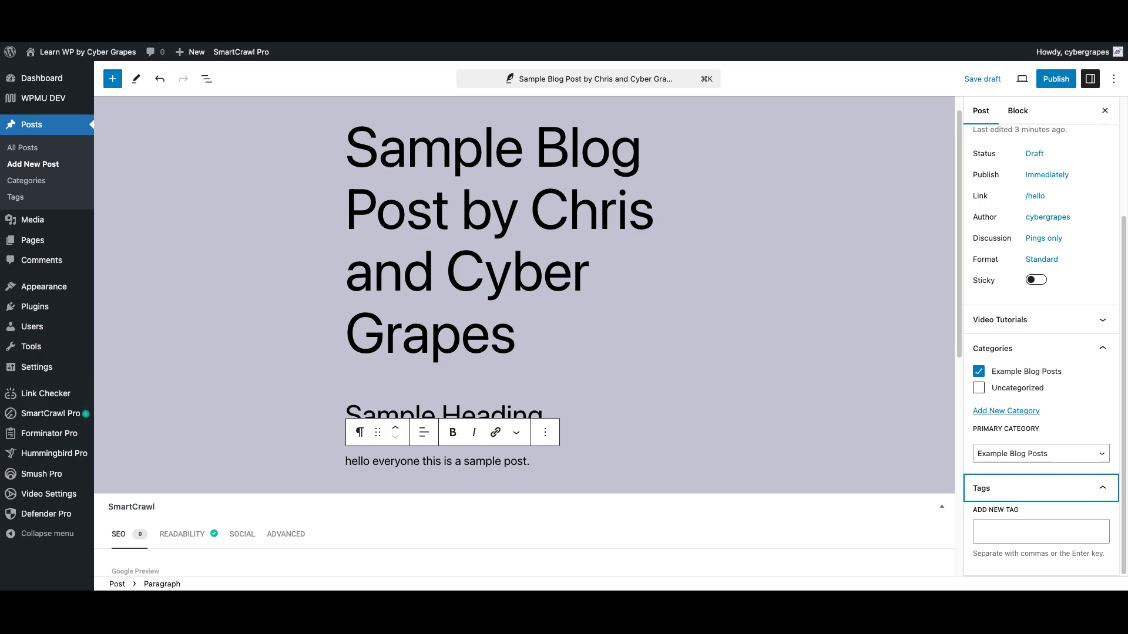
scroll(788, 333, up, 1)
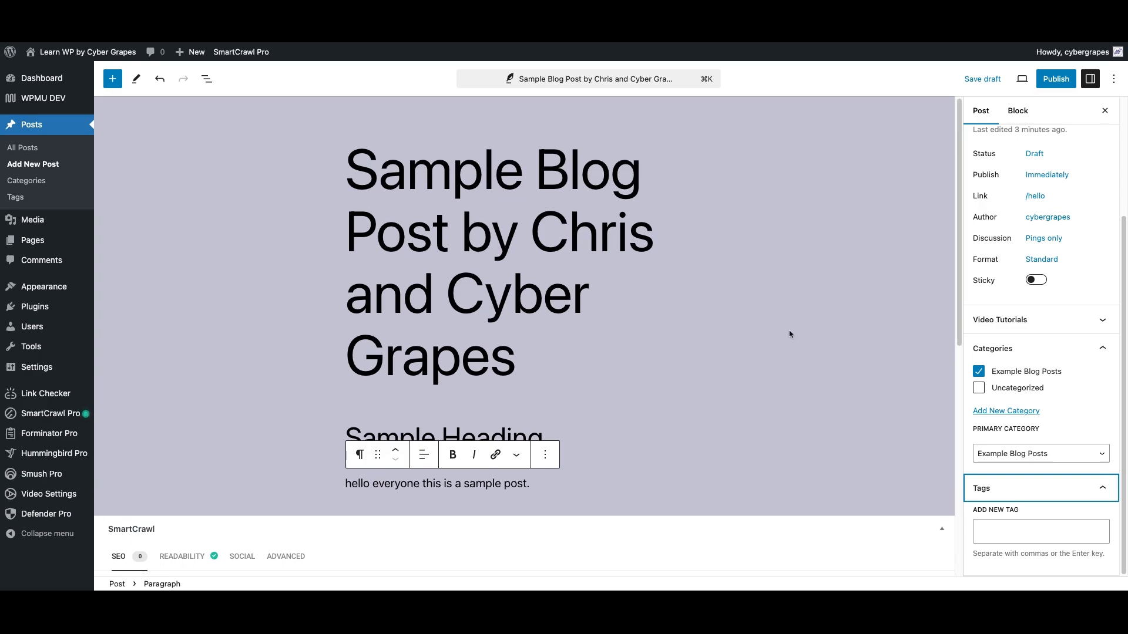
scroll(1047, 300, up, 2)
scroll(1047, 299, up, 1)
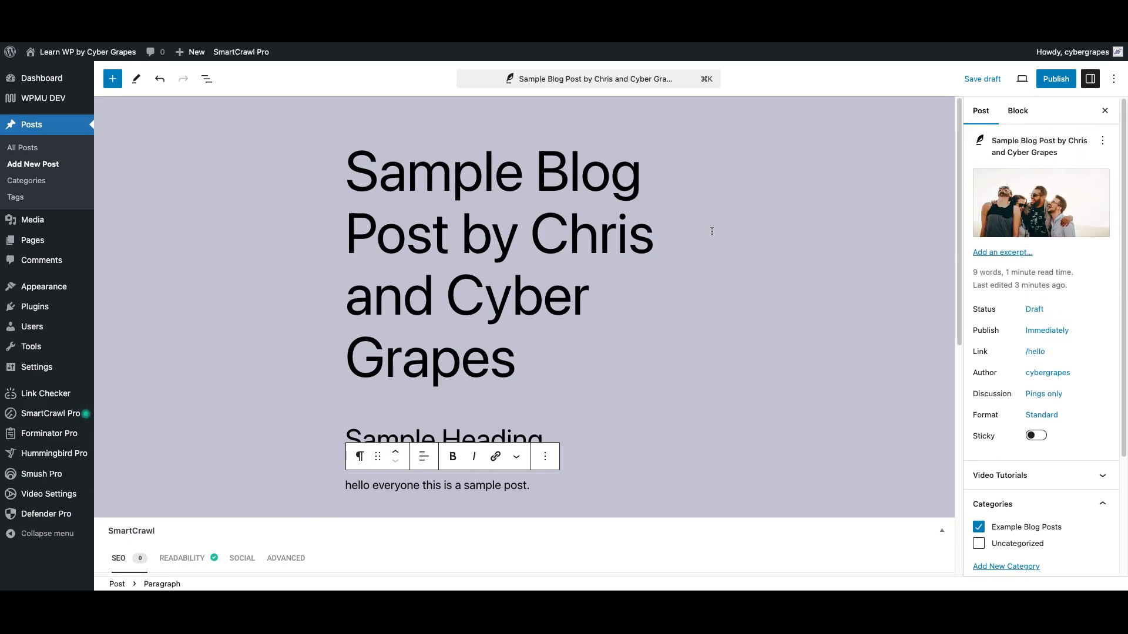
scroll(964, 286, down, 3)
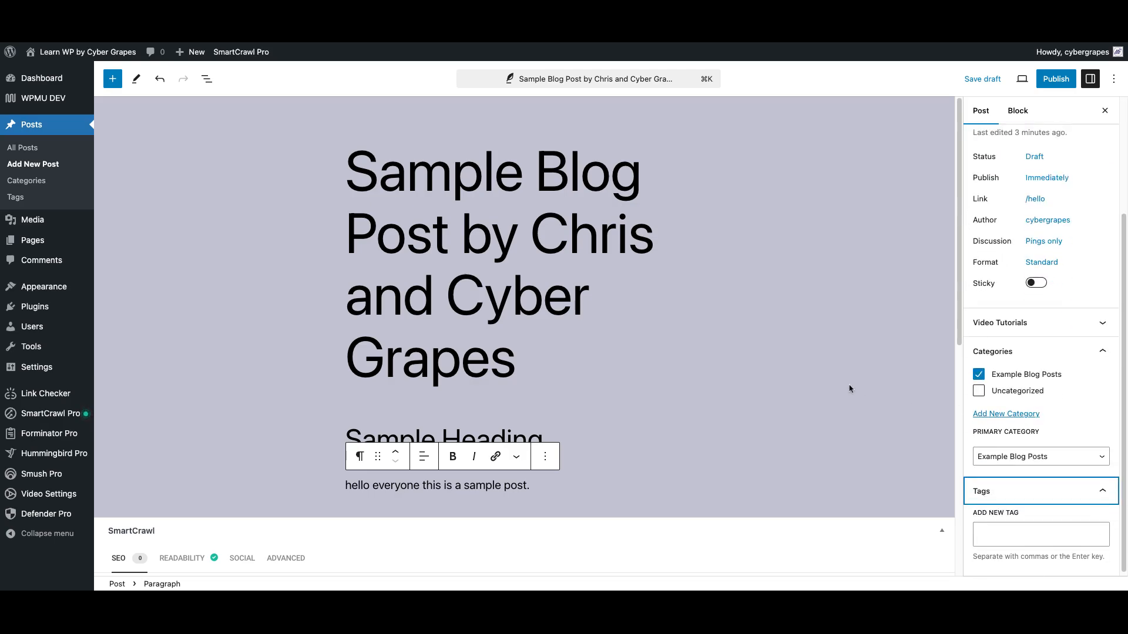
Step: Publish the post immediately with public visibility, going through the pre-publish checks
mouse_move(1052, 52)
click(1050, 85)
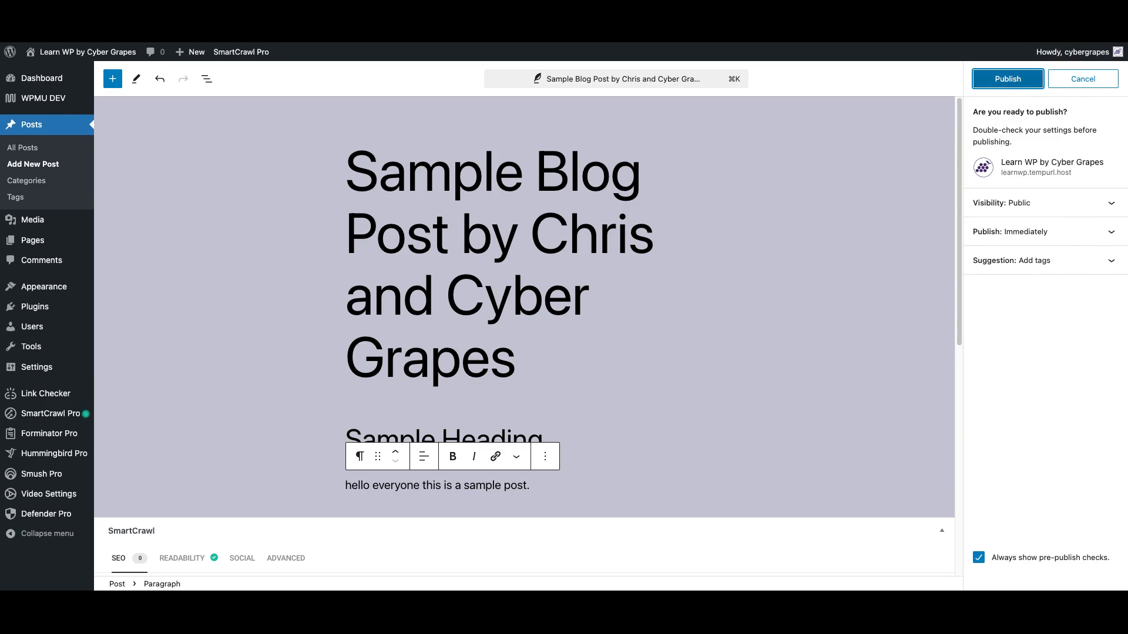
click(1009, 80)
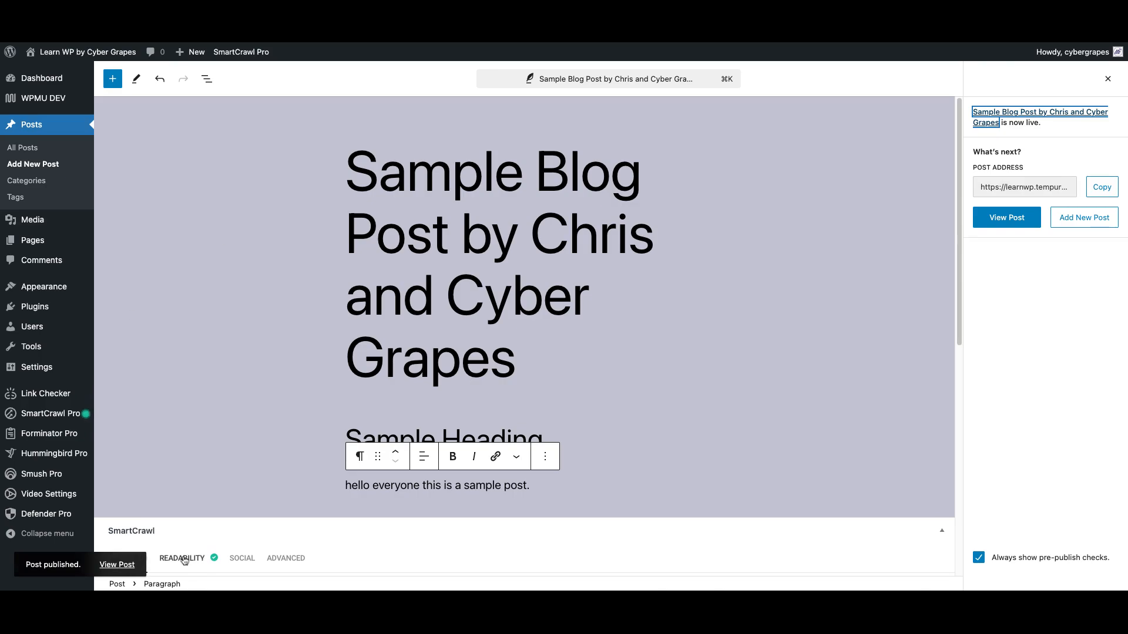
Step: View the published post on the live site and examine its title, featured image, text and category
click(119, 566)
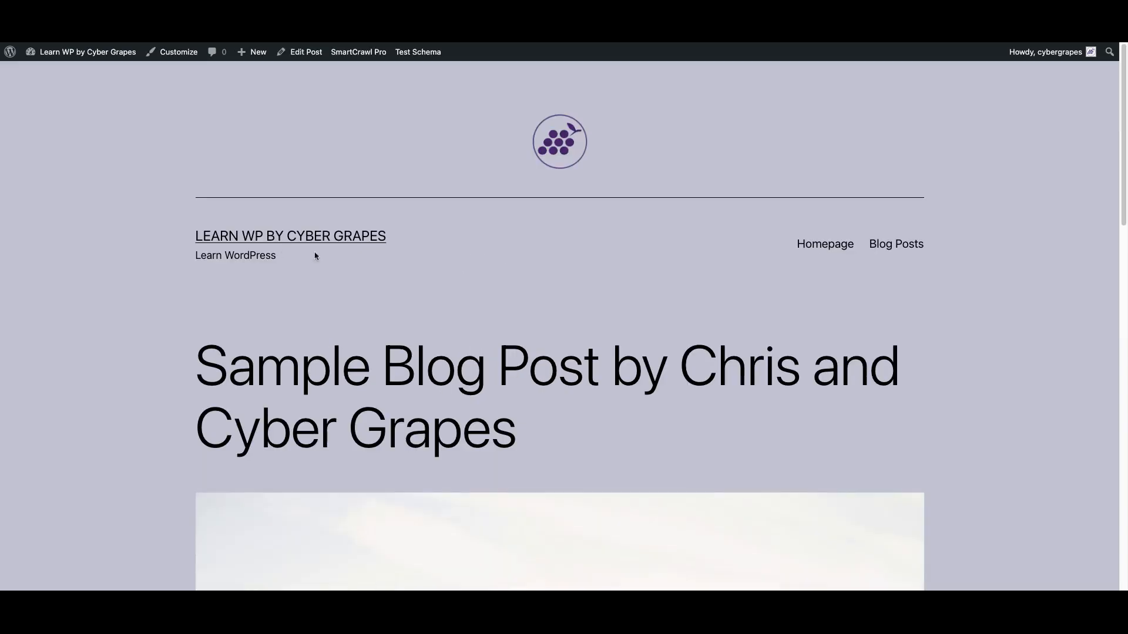
scroll(433, 291, down, 3)
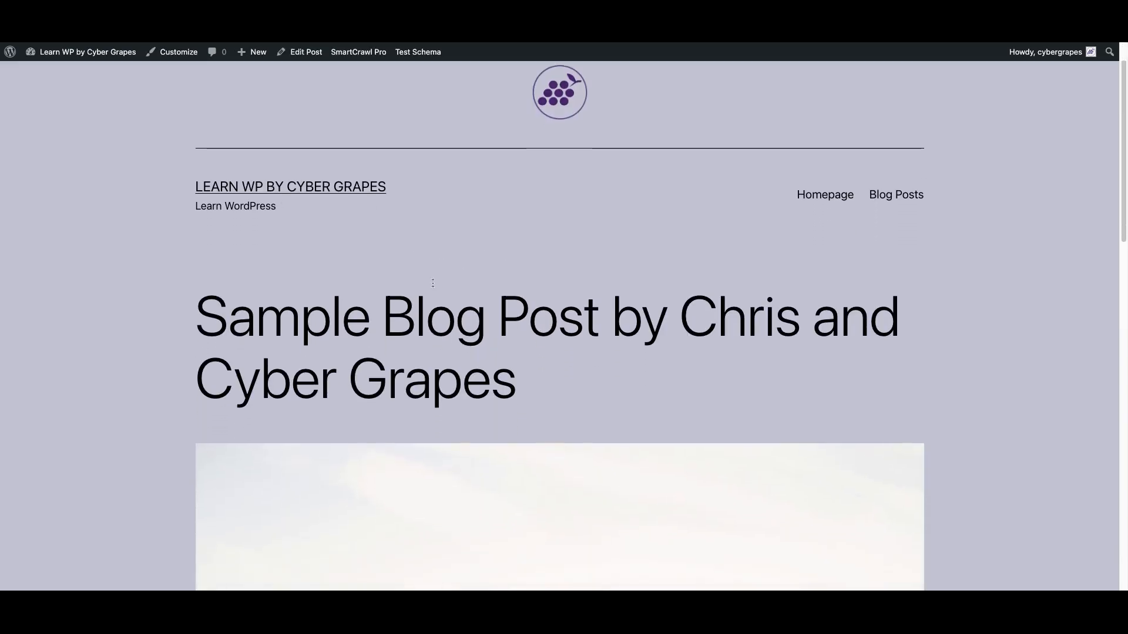
scroll(821, 249, down, 5)
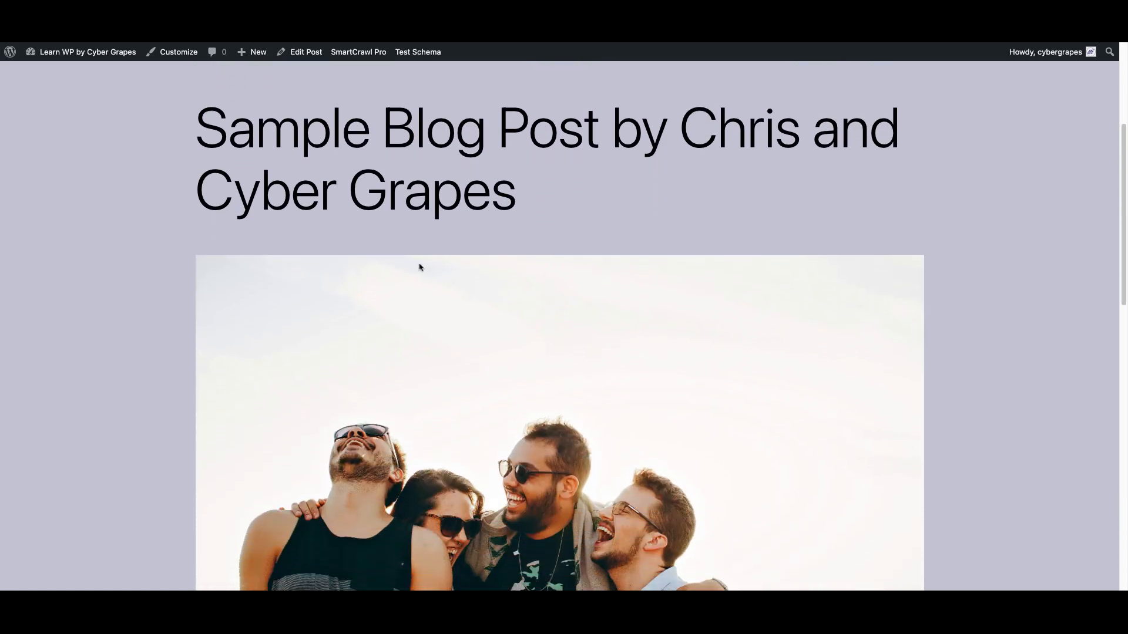
scroll(432, 407, down, 6)
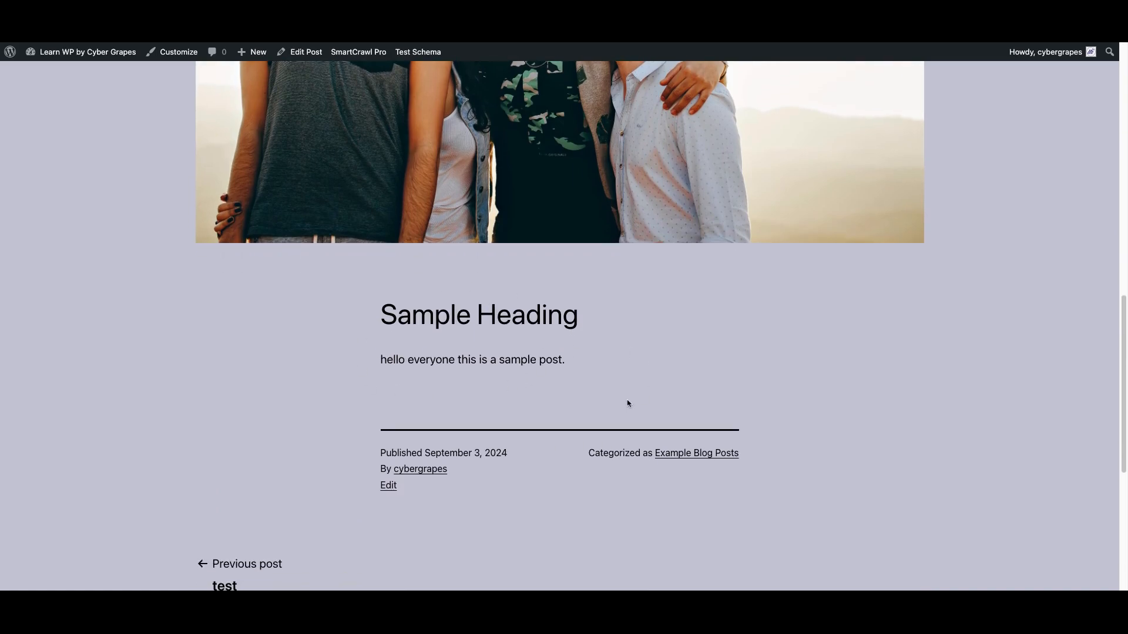
scroll(628, 403, up, 10)
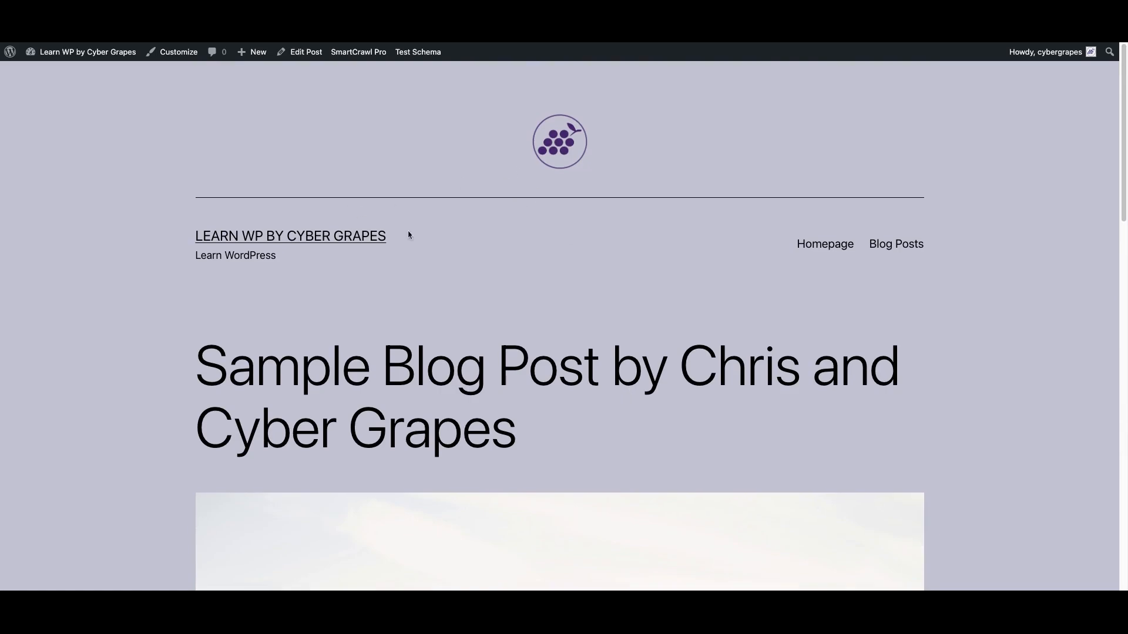
Step: Visit the site's homepage and examine how the new post is listed on the Blog Posts page
click(823, 250)
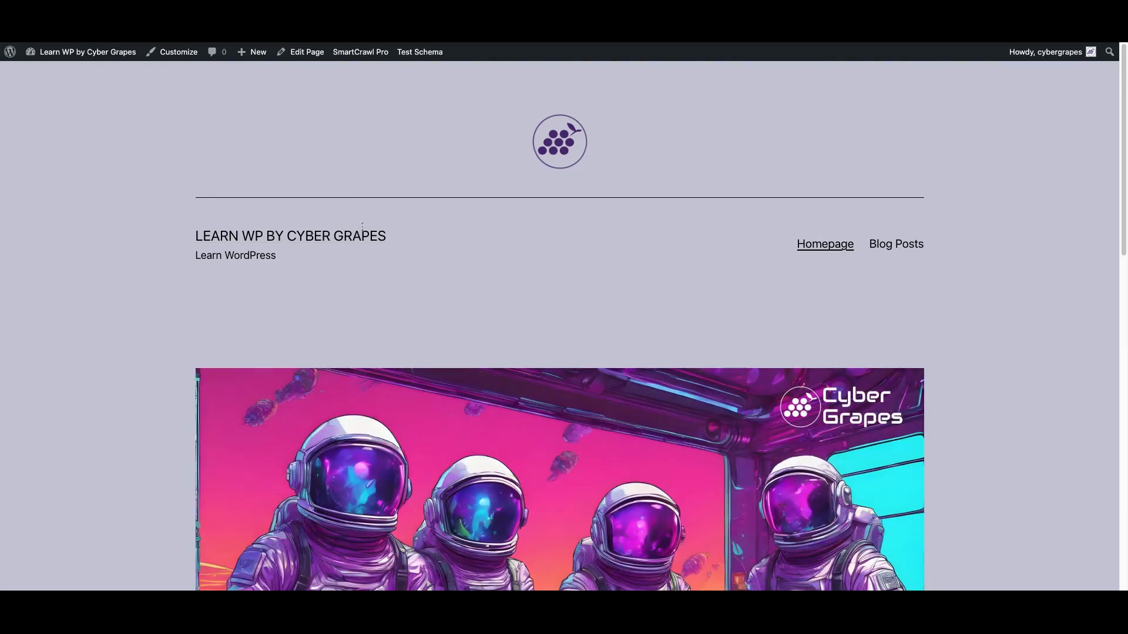
scroll(365, 235, down, 1)
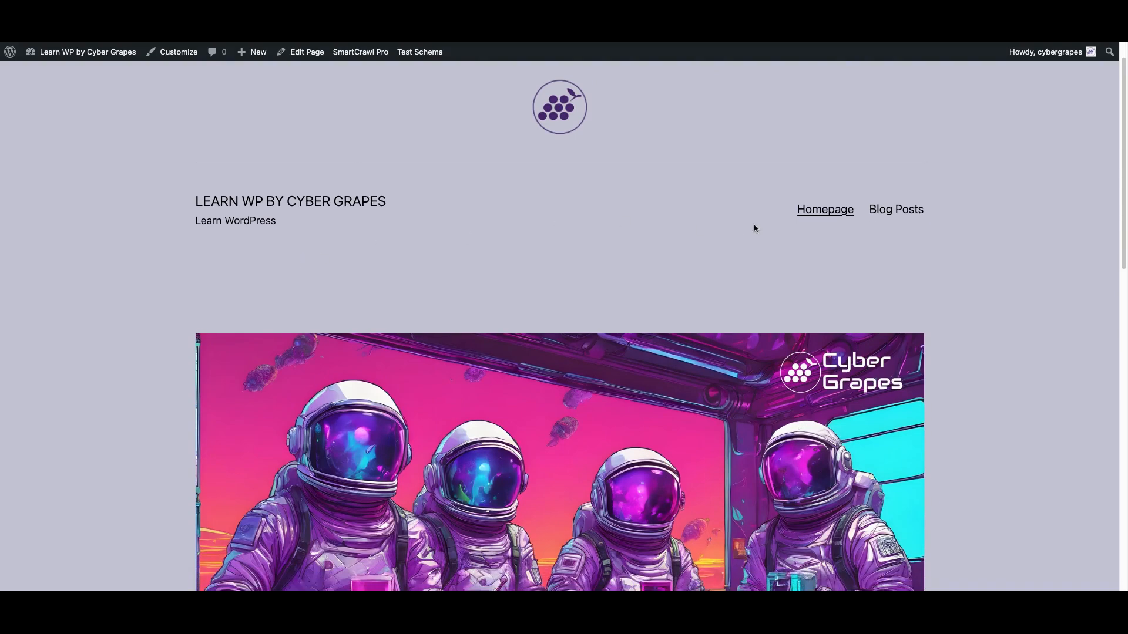
click(896, 213)
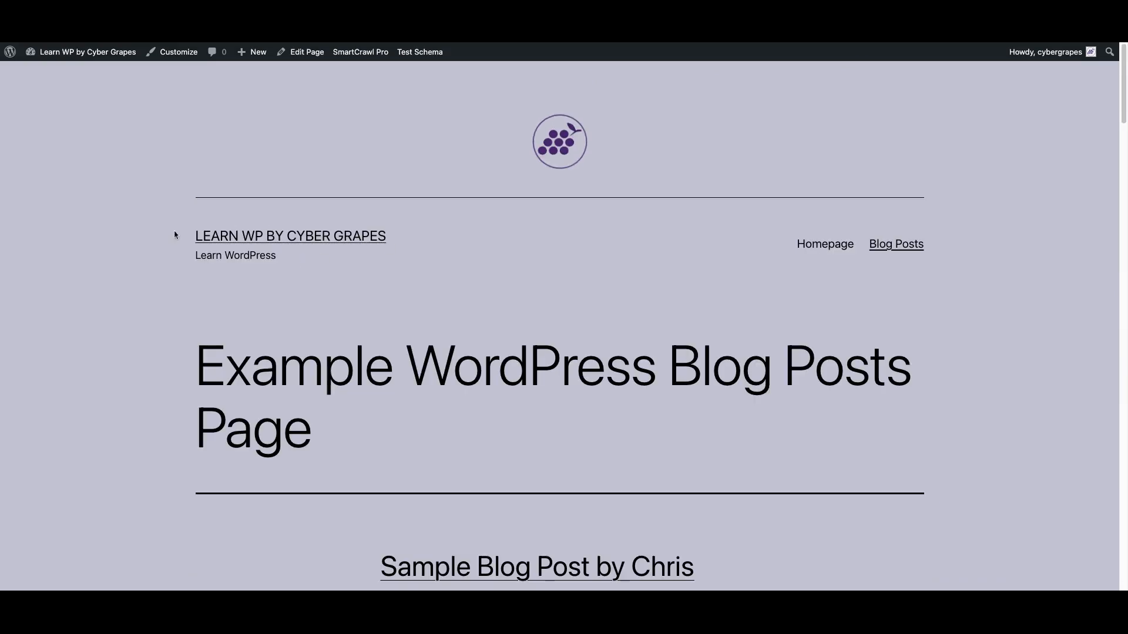
scroll(156, 304, down, 5)
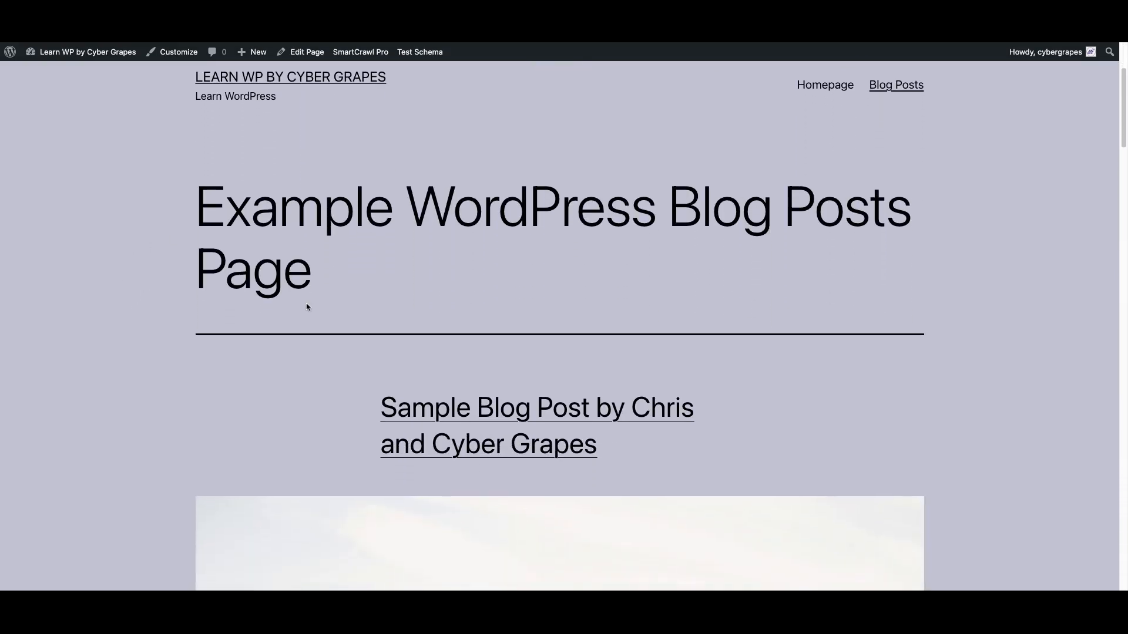
scroll(304, 304, down, 15)
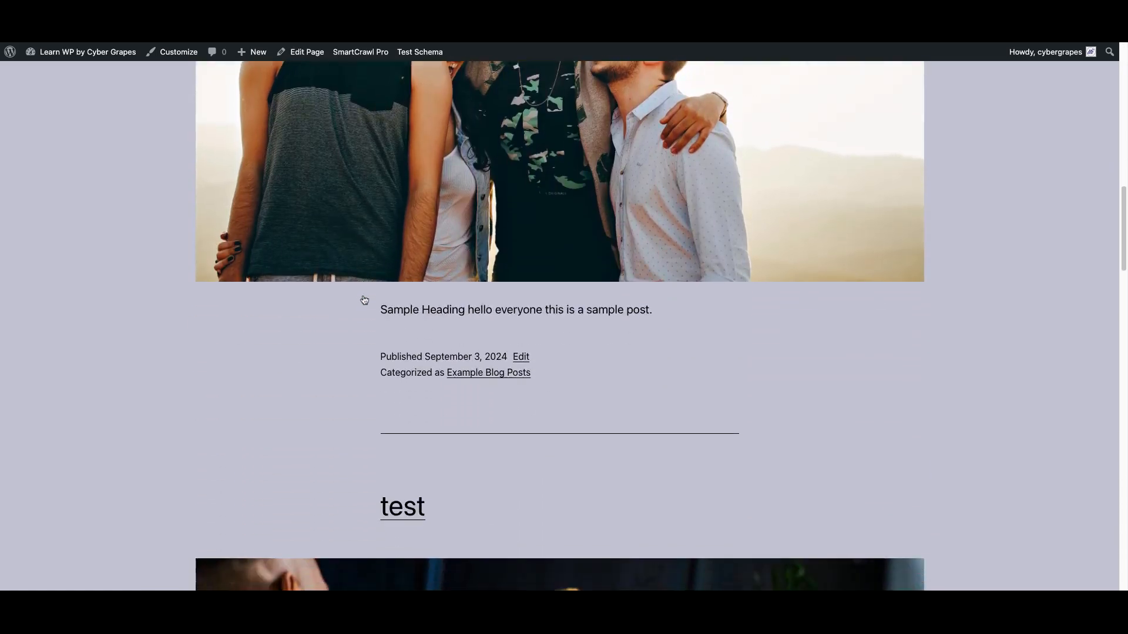
scroll(366, 301, down, 20)
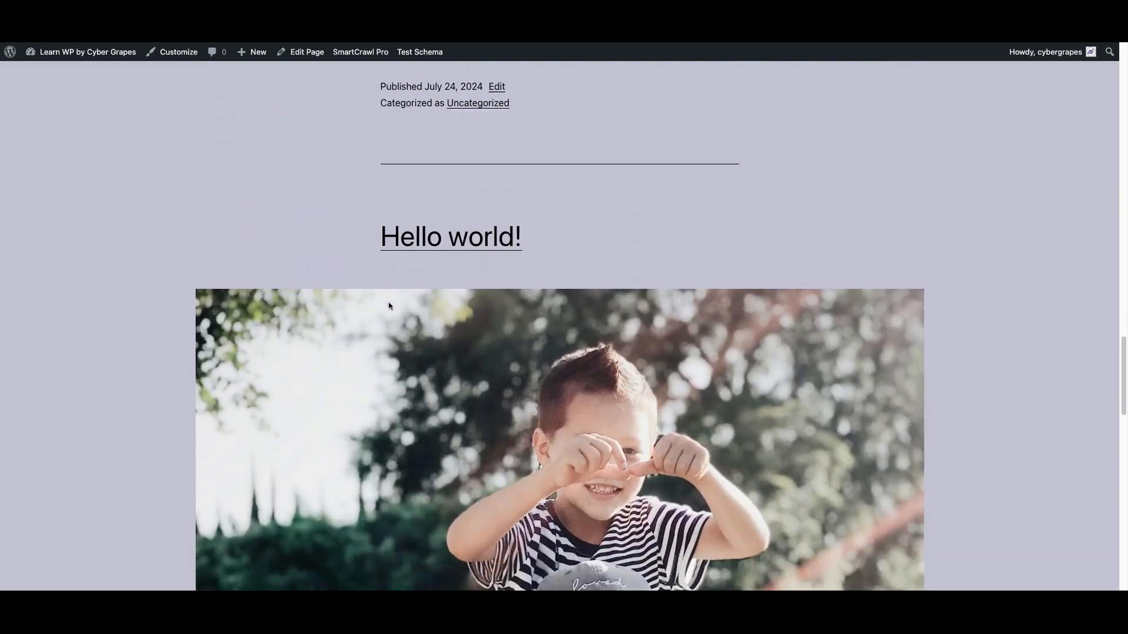
scroll(440, 319, down, 15)
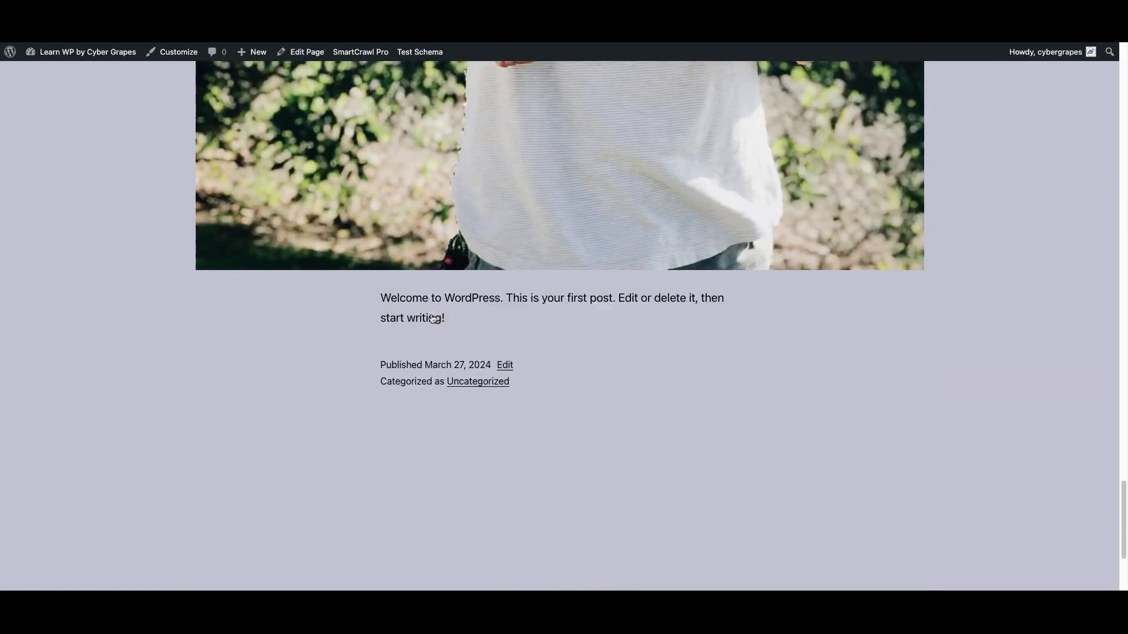
scroll(431, 319, up, 14)
scroll(432, 319, up, 20)
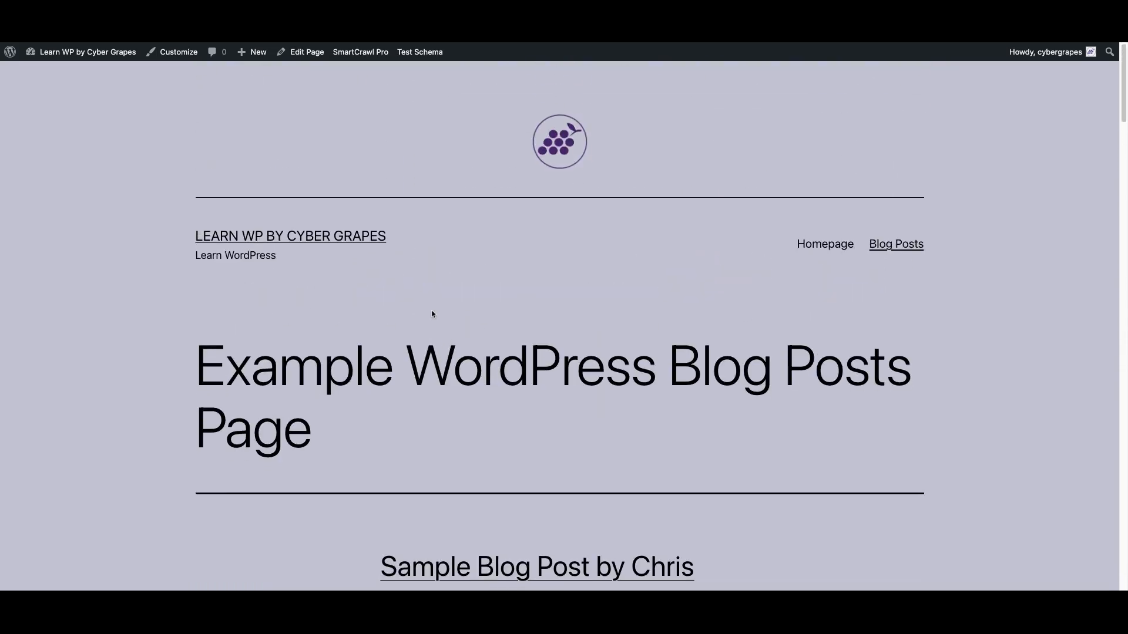
scroll(420, 327, down, 4)
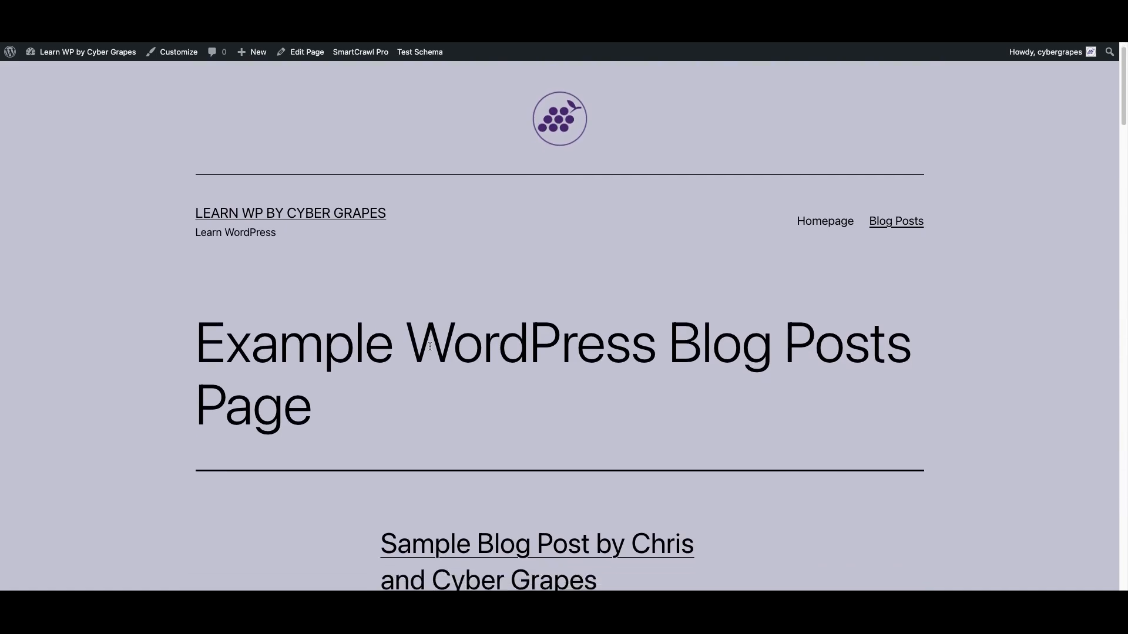
scroll(432, 349, down, 5)
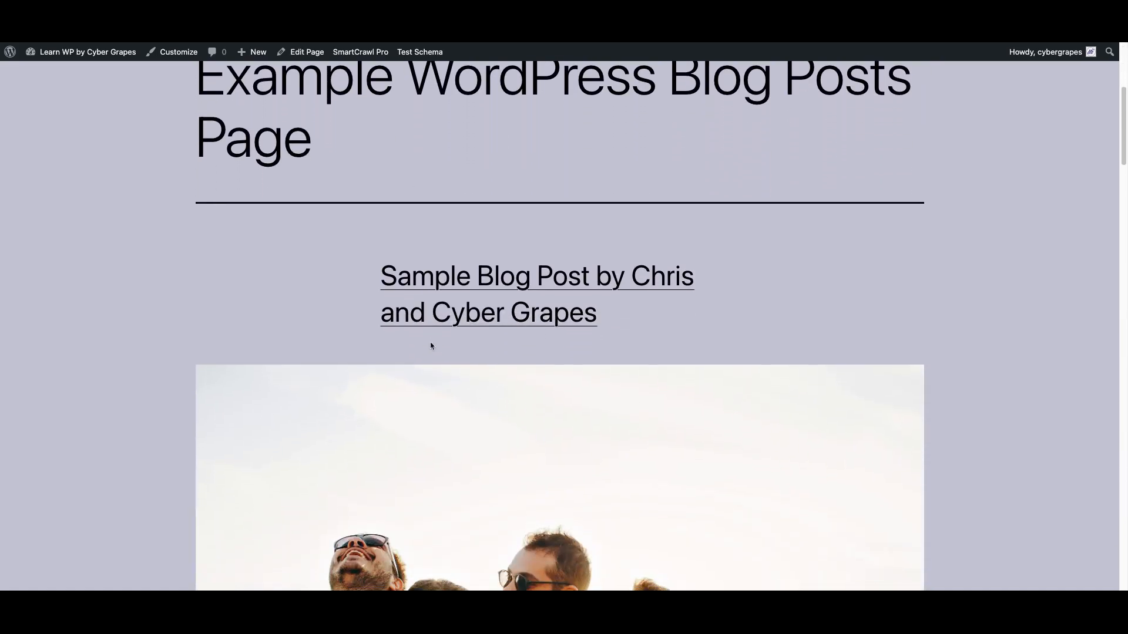